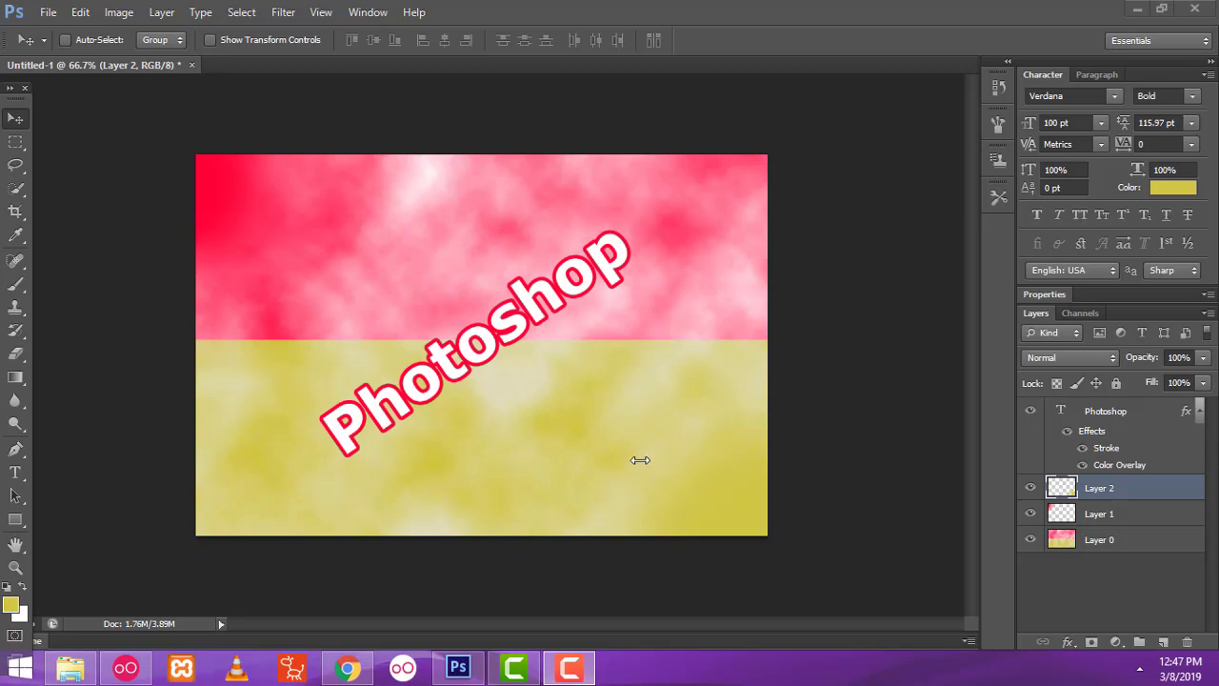
# Create a new International Paper A4 document, 210 × 297 mm at 300 ppi
pyautogui.click(47, 15)
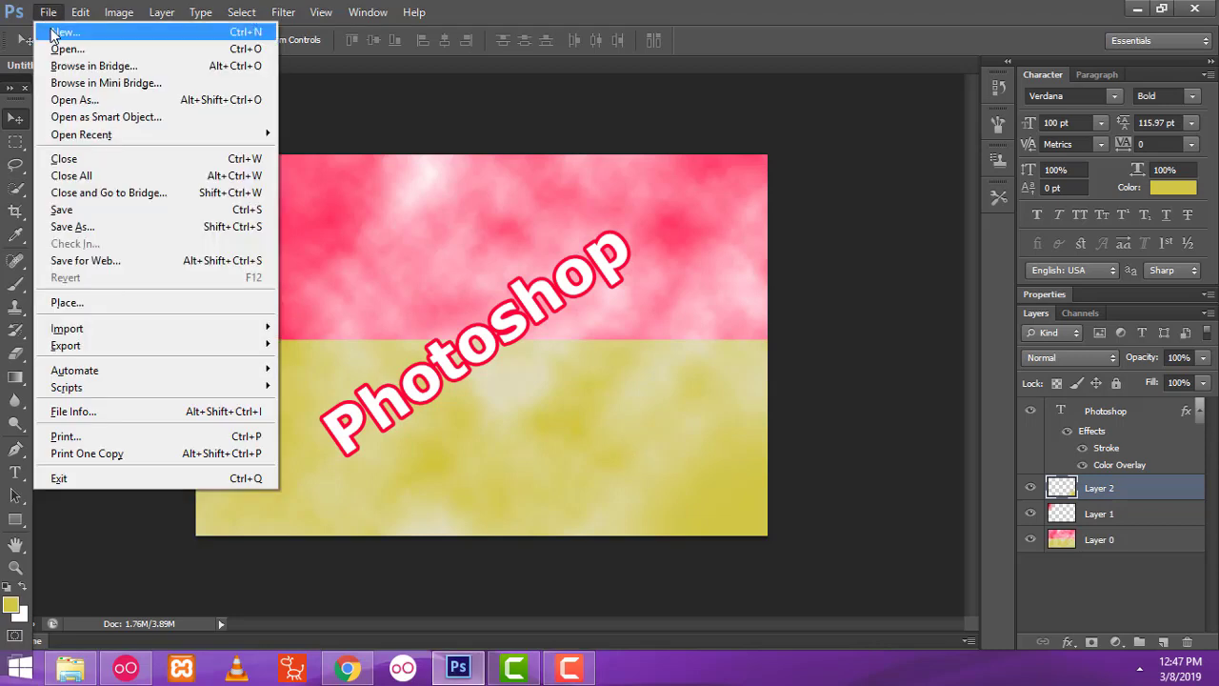
pyautogui.click(53, 35)
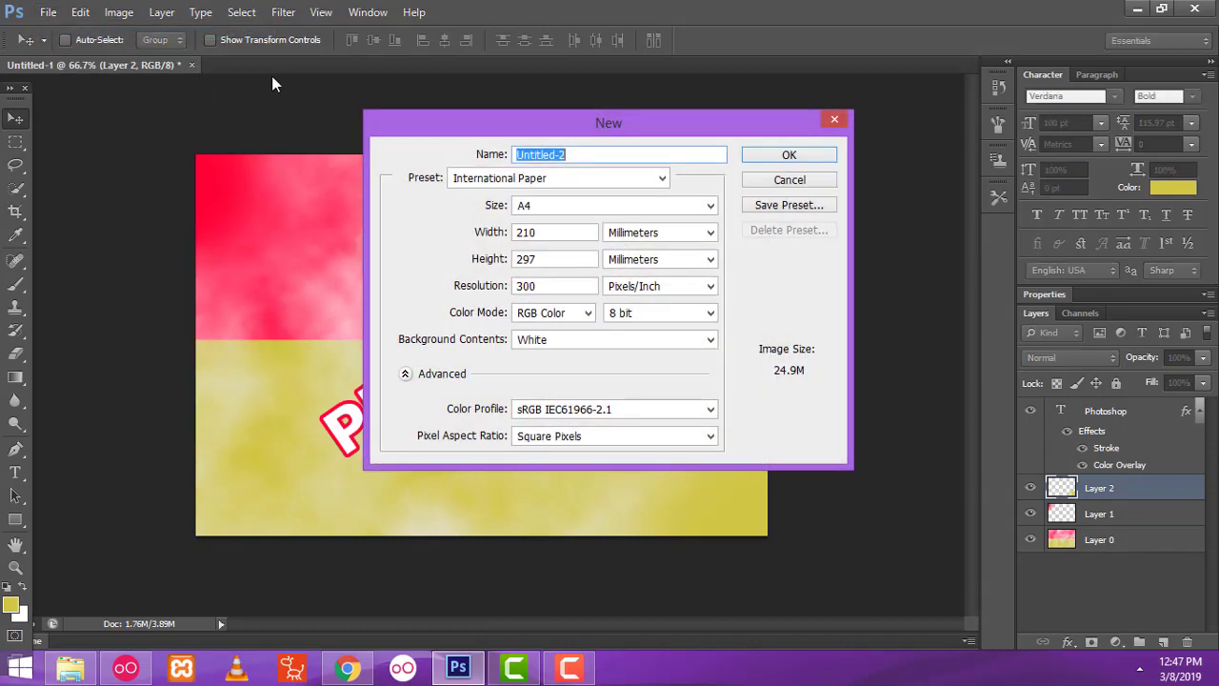
pyautogui.click(655, 183)
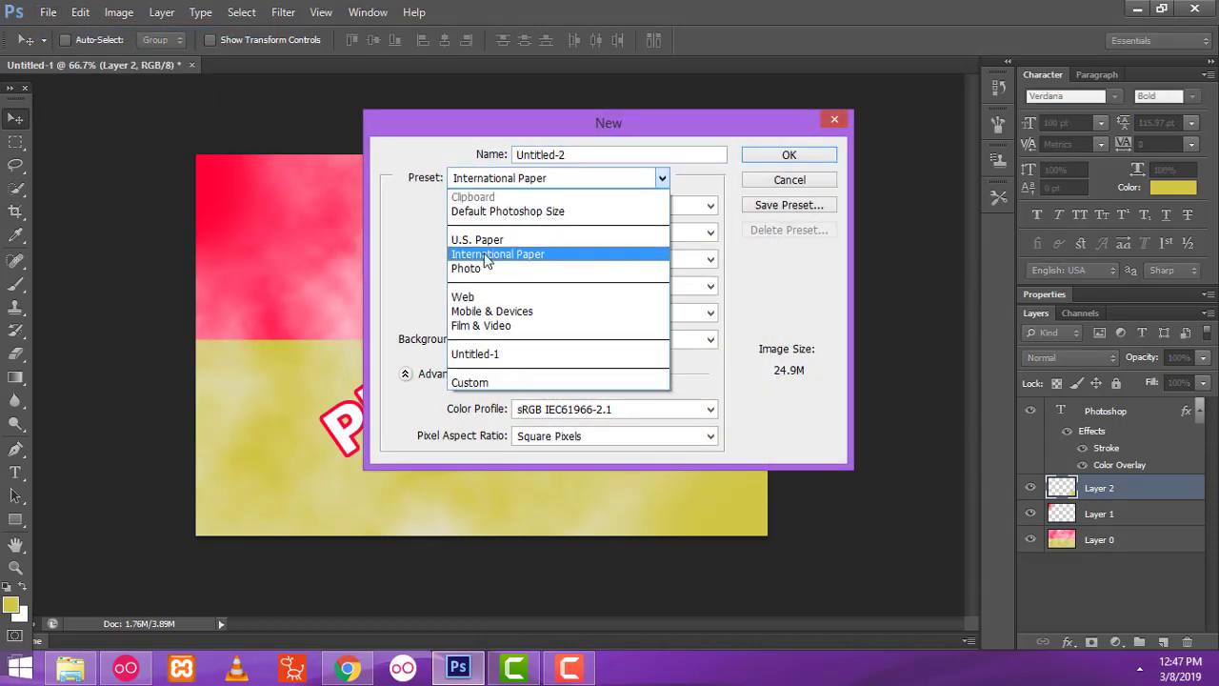
pyautogui.click(485, 258)
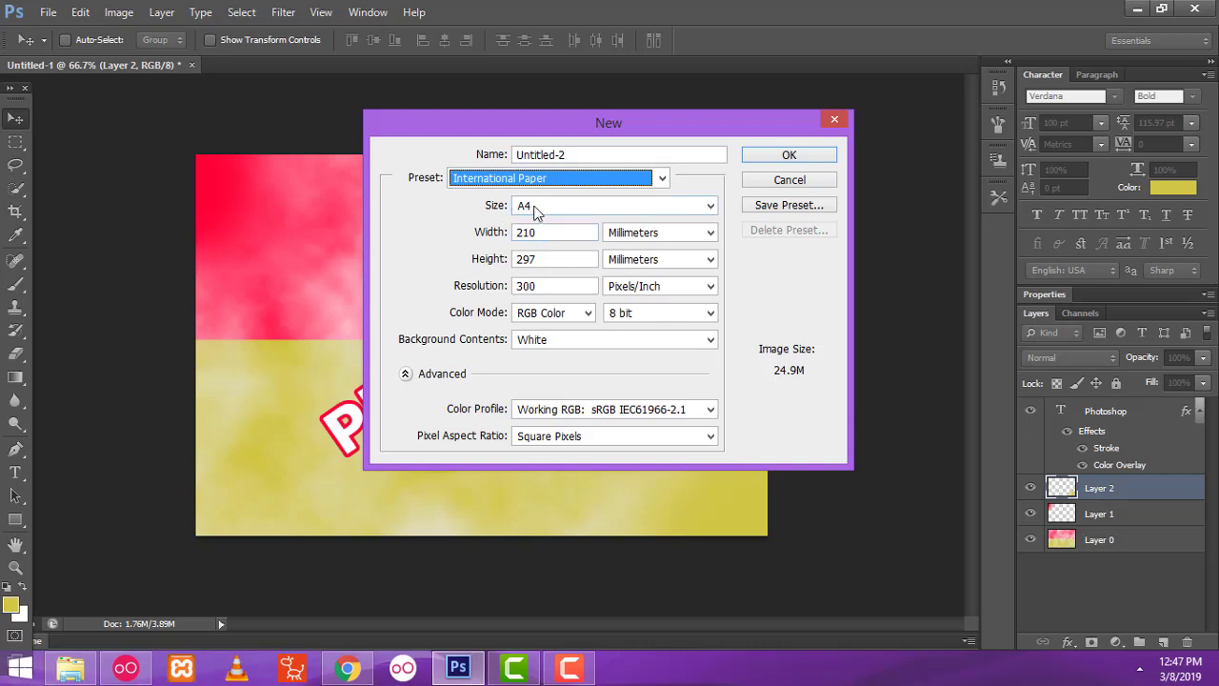
pyautogui.moveTo(584, 124); pyautogui.dragTo(560, 116)
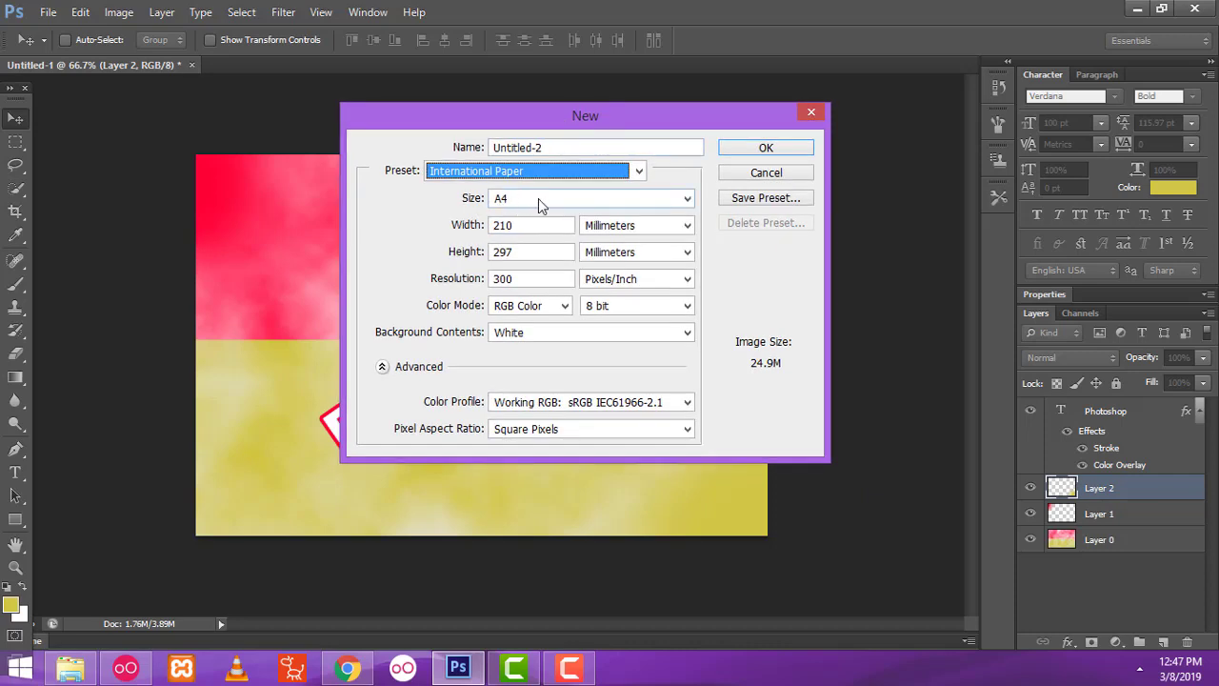
pyautogui.click(539, 200)
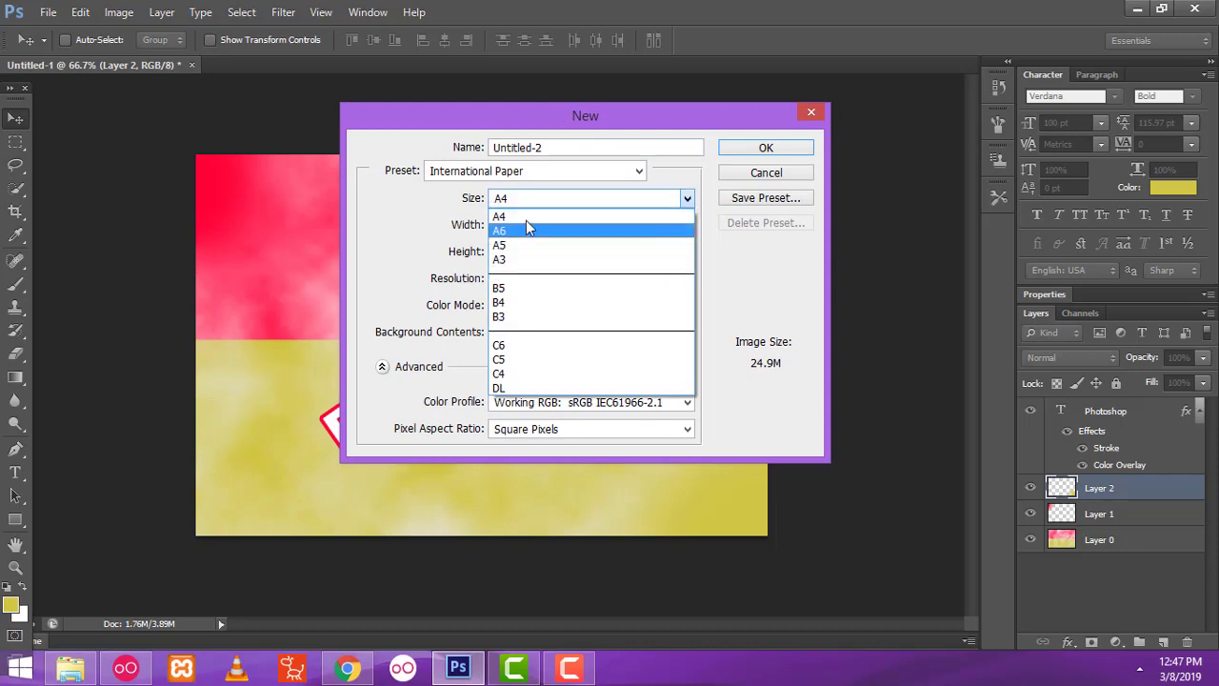
pyautogui.click(526, 217)
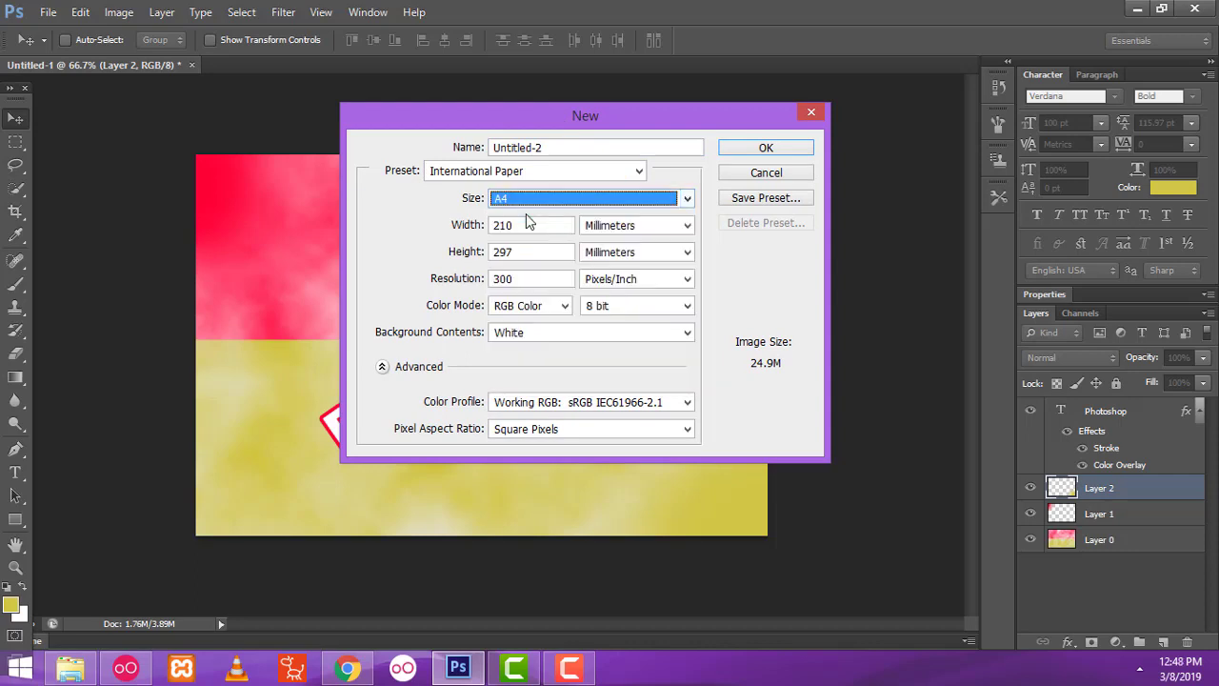
pyautogui.click(766, 147)
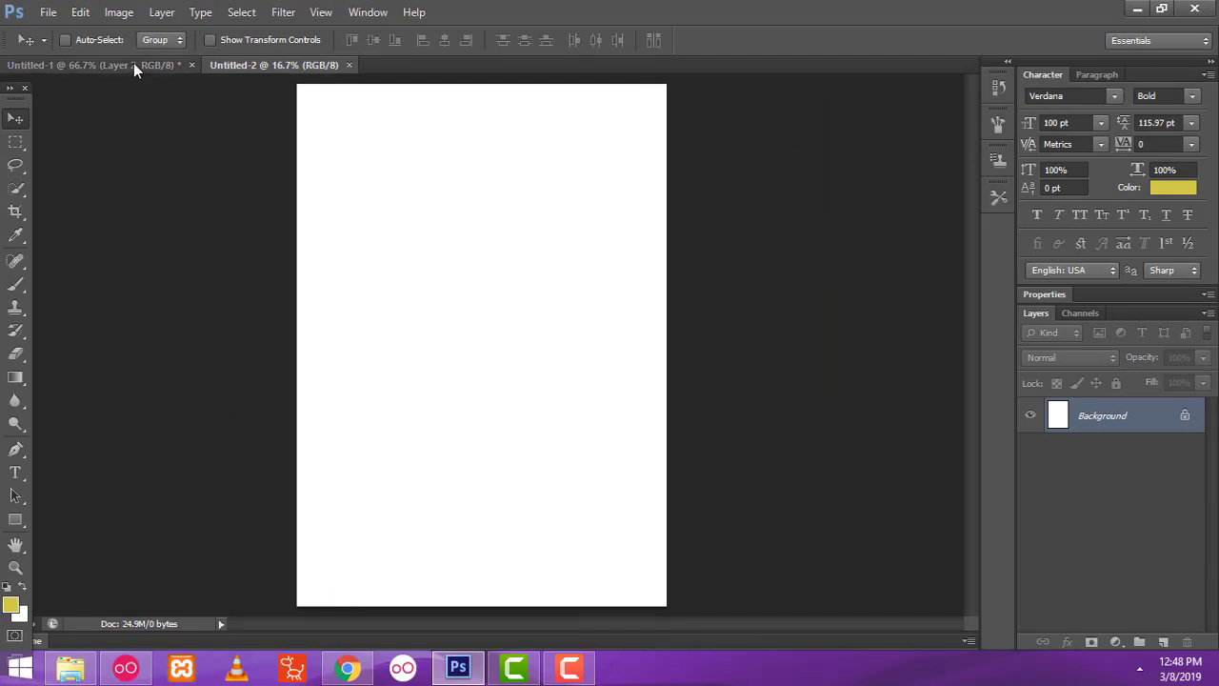
# Rotate the canvas 90° CCW to landscape, check Untitled-1, then return to Untitled-2
pyautogui.click(120, 21)
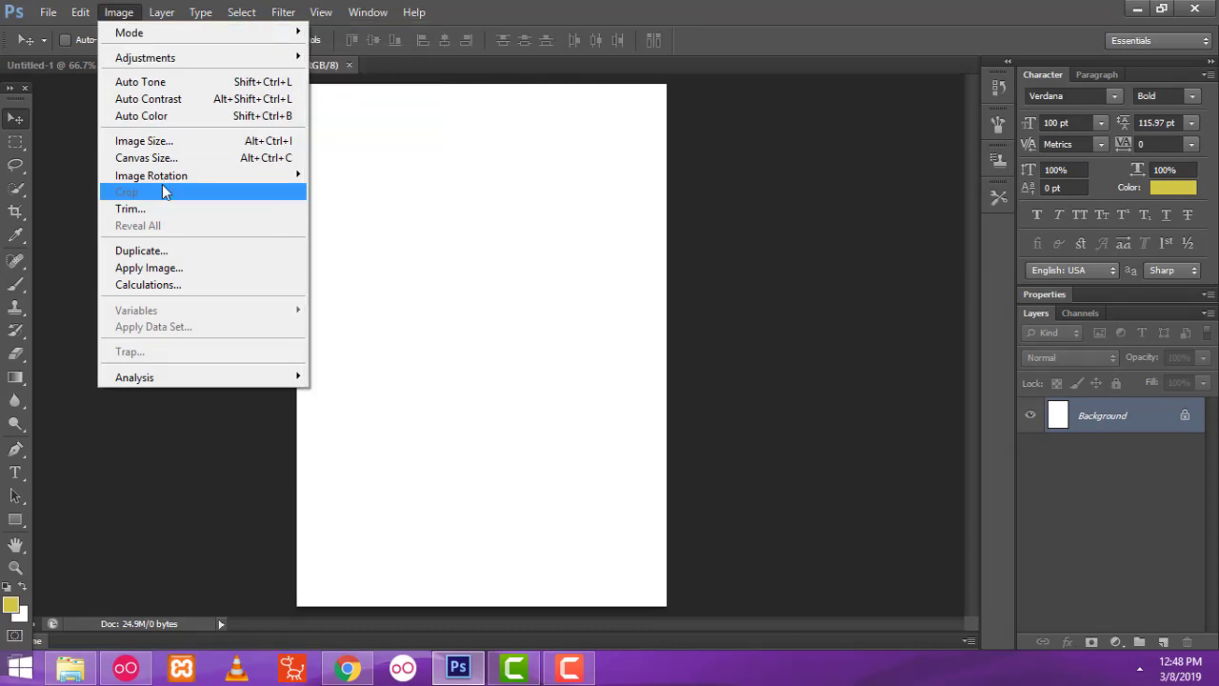
pyautogui.moveTo(151, 175)
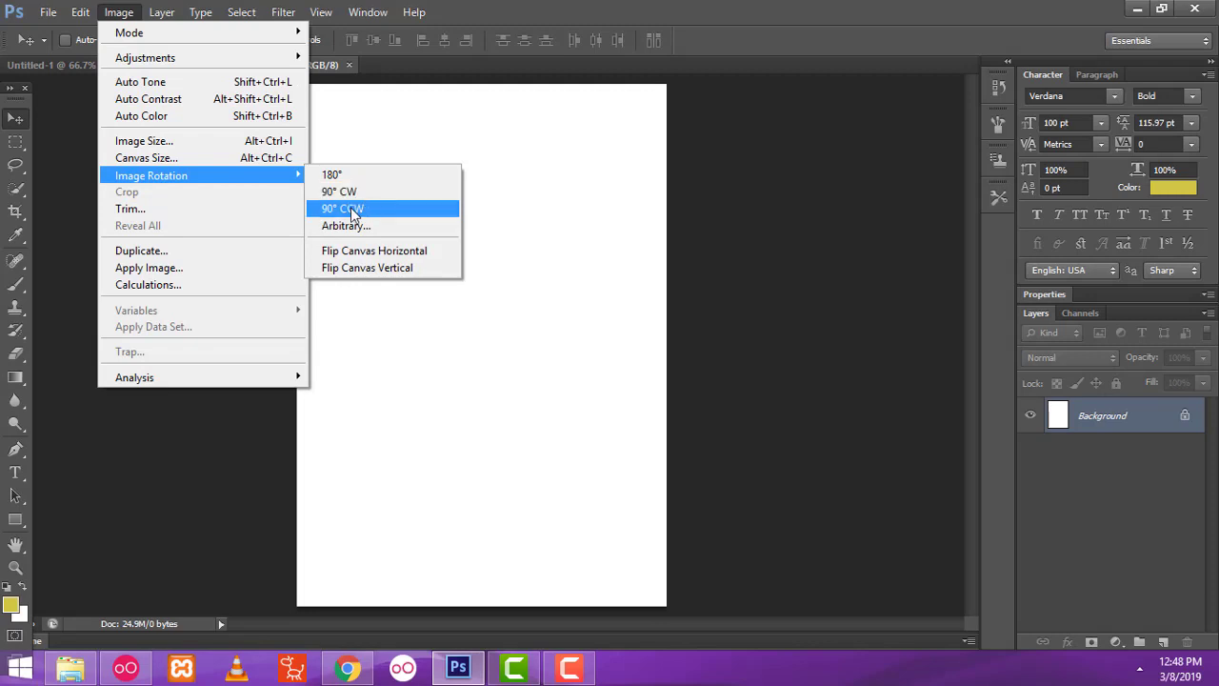
pyautogui.click(353, 209)
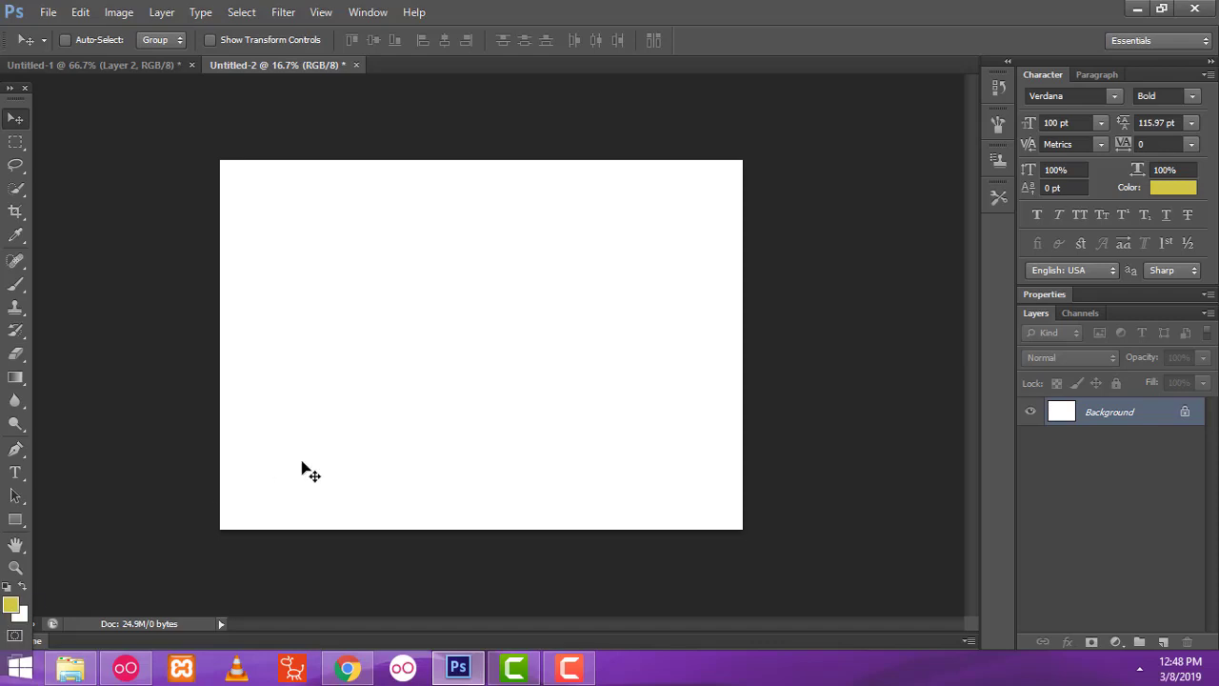
pyautogui.click(137, 69)
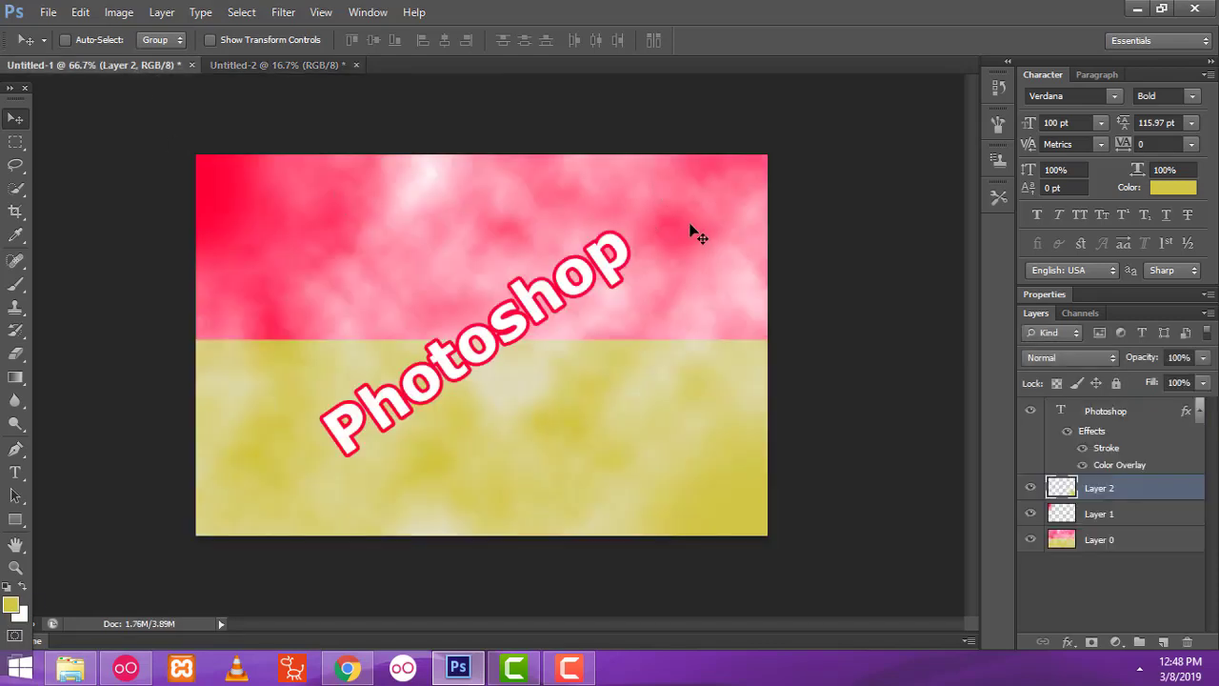
pyautogui.click(305, 64)
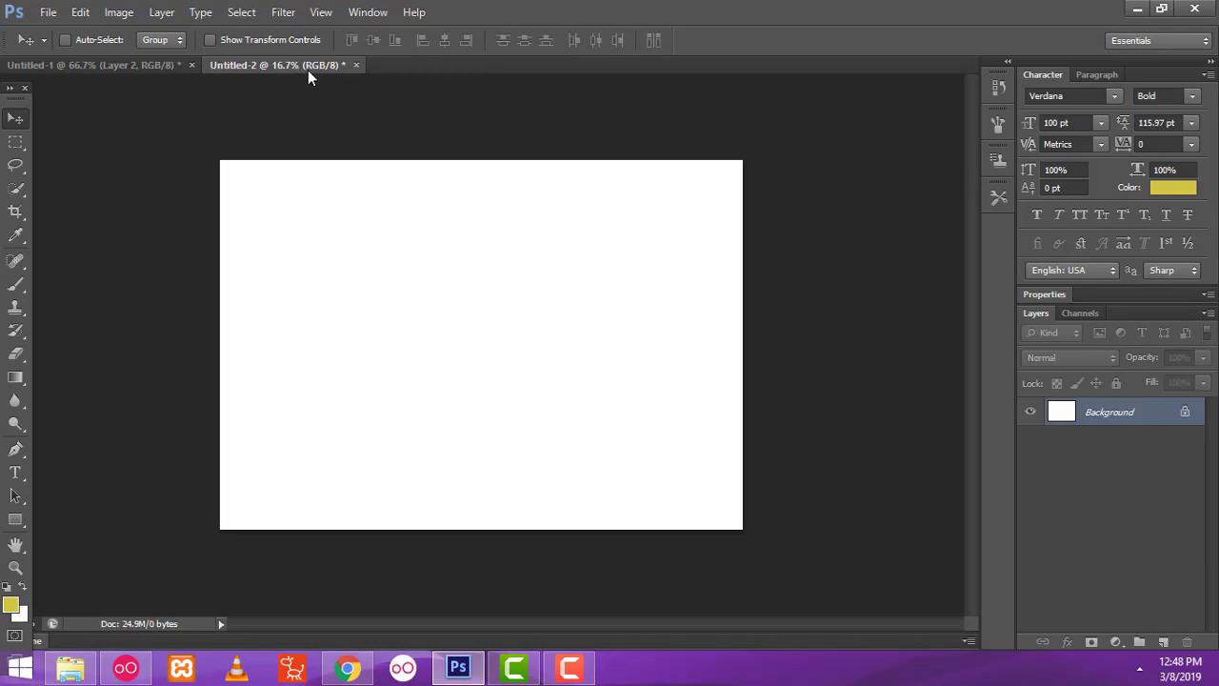
# Set the foreground colour to bright red and convert the Background into editable Layer 0
pyautogui.click(13, 608)
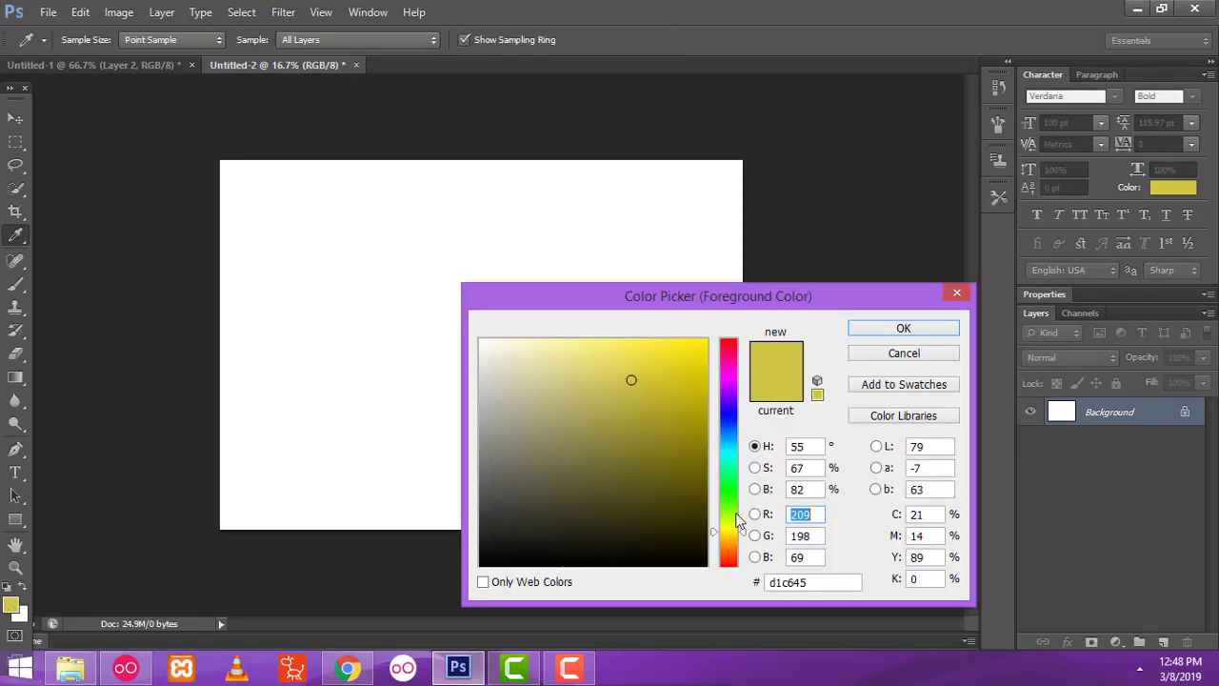
pyautogui.click(729, 346)
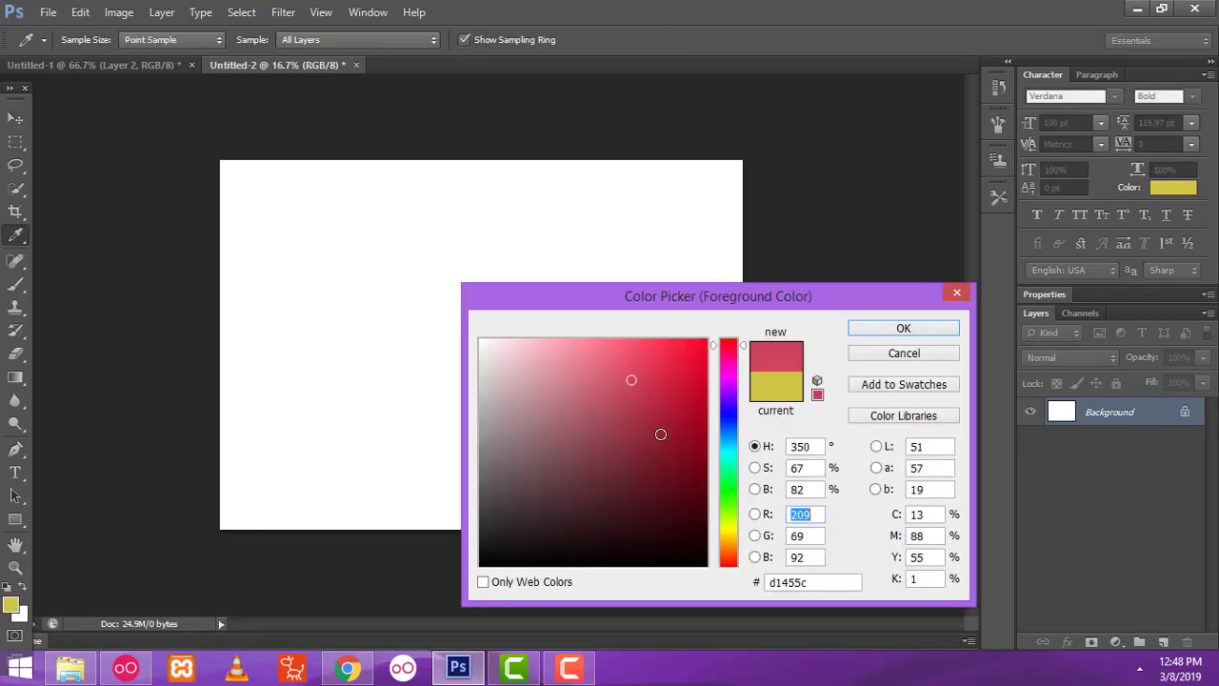
pyautogui.click(688, 362)
pyautogui.moveTo(688, 362); pyautogui.dragTo(708, 339)
pyautogui.click(888, 333)
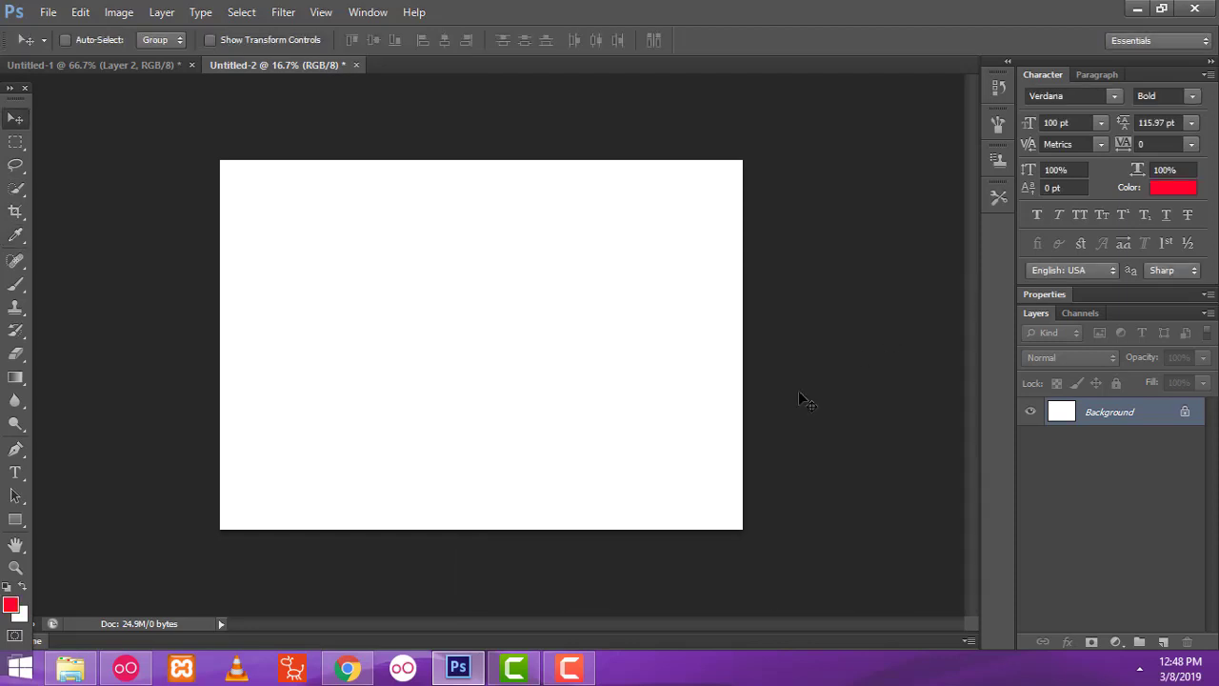
pyautogui.doubleClick(1063, 419)
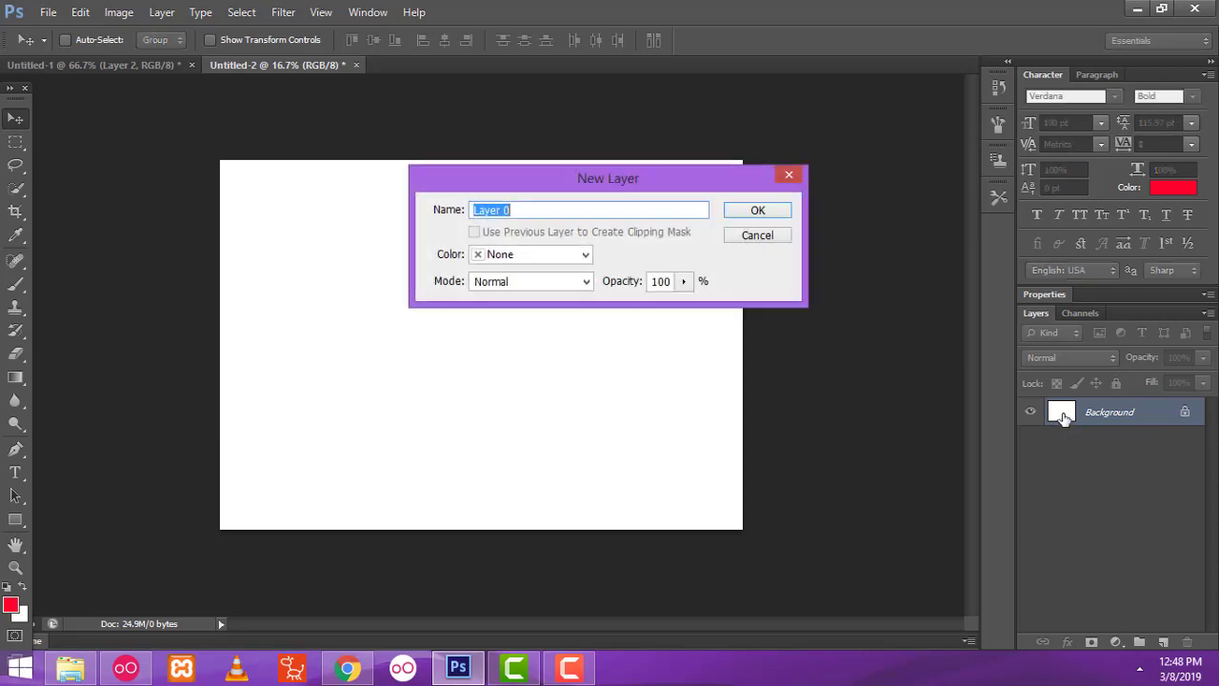
pyautogui.click(766, 211)
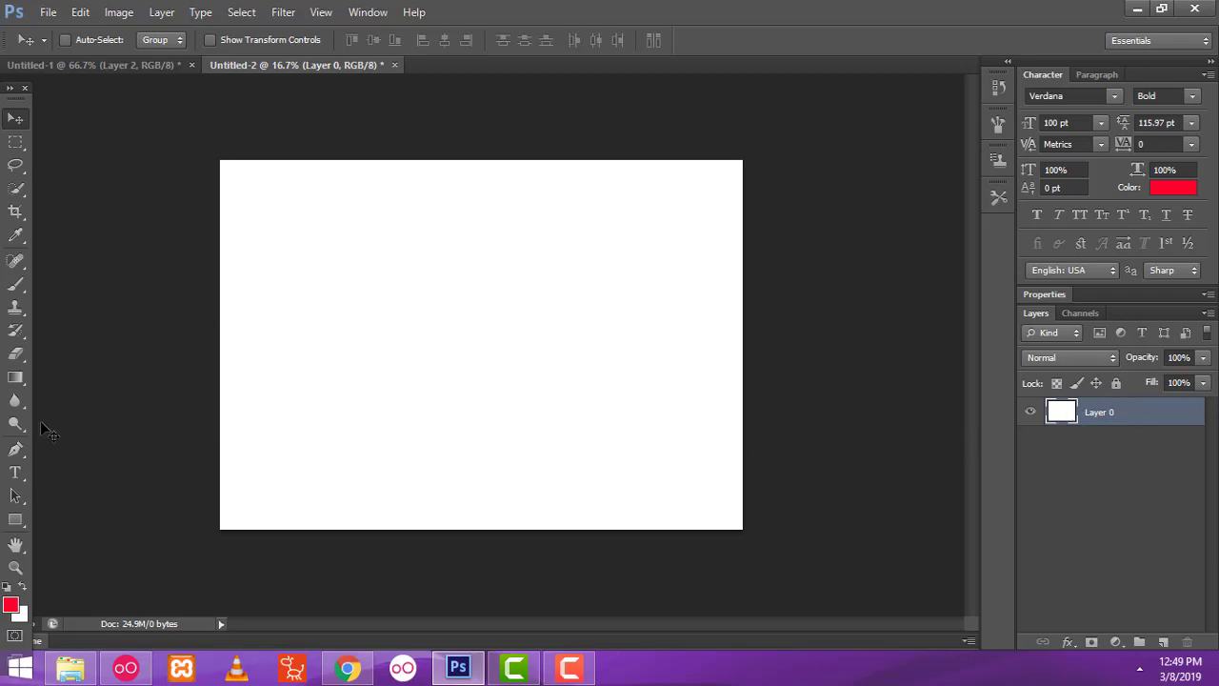
# Fill the whole Layer 0 canvas with bright red using the Paint Bucket Tool
pyautogui.click(16, 379)
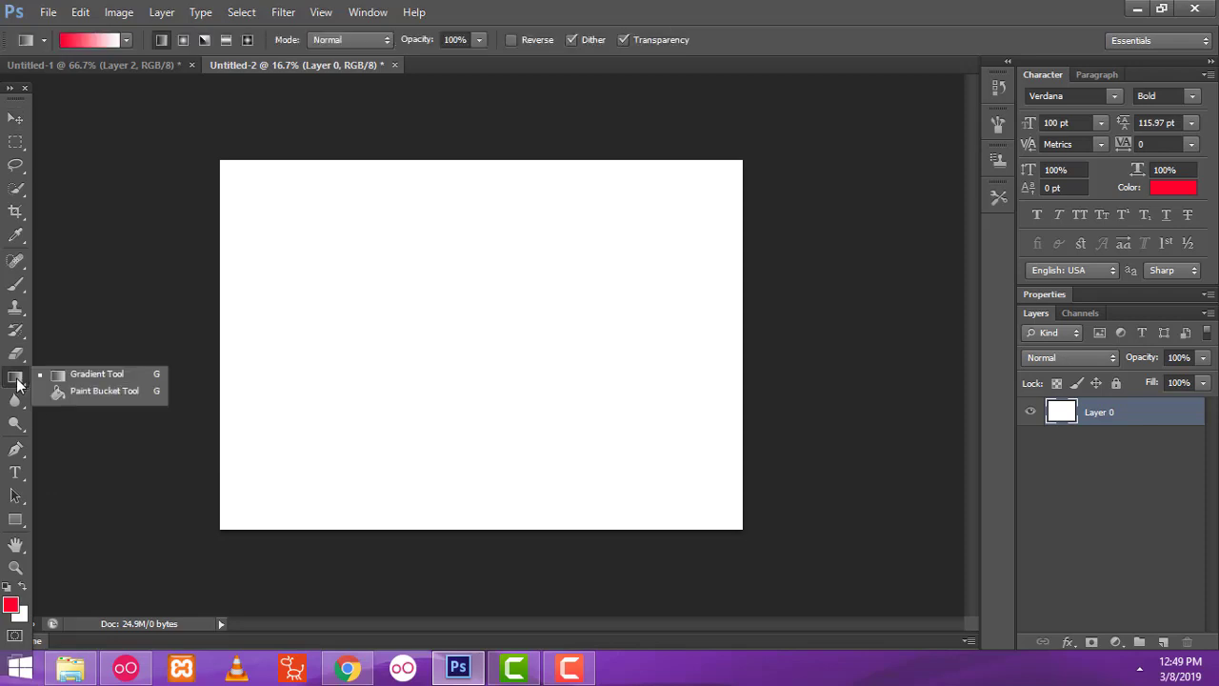
pyautogui.click(84, 392)
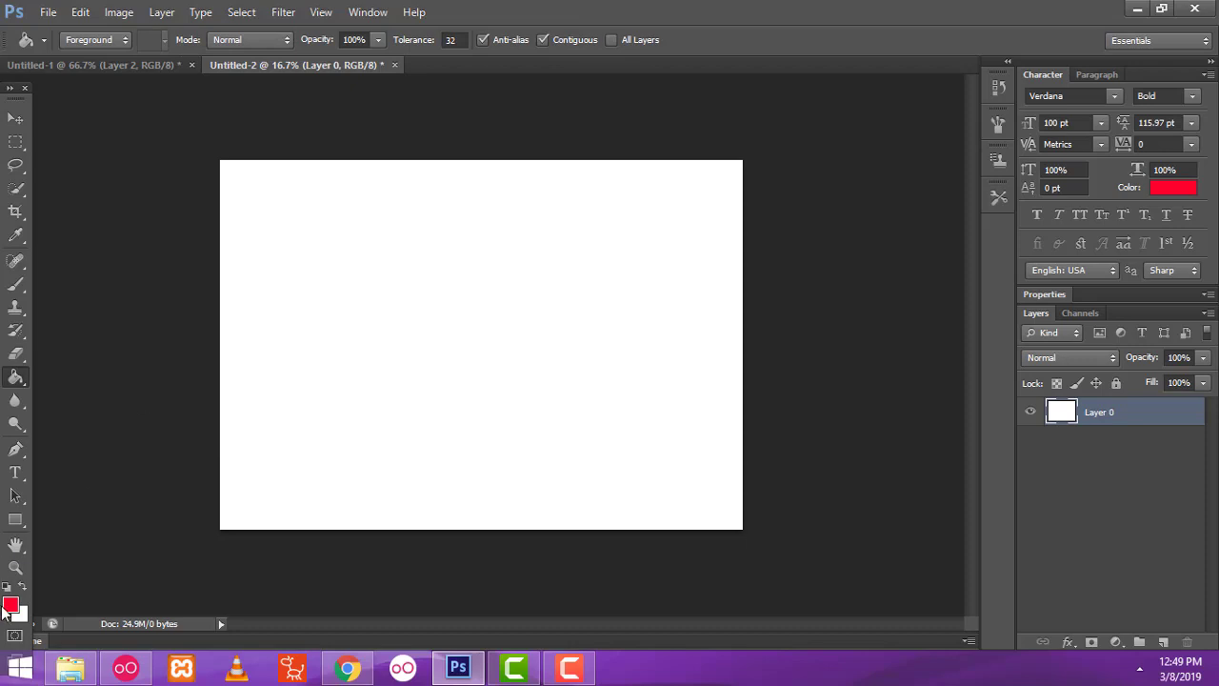
pyautogui.click(319, 257)
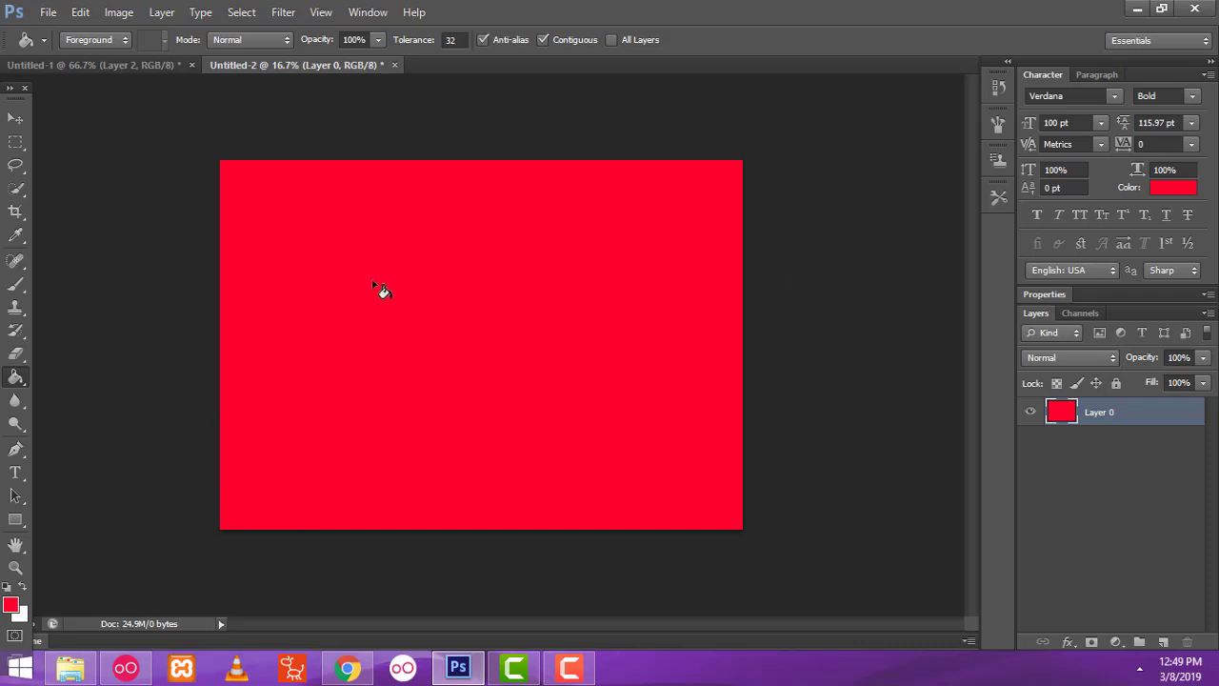
# Render the Clouds filter three times until the red-and-white cloud pattern looks right
pyautogui.click(291, 21)
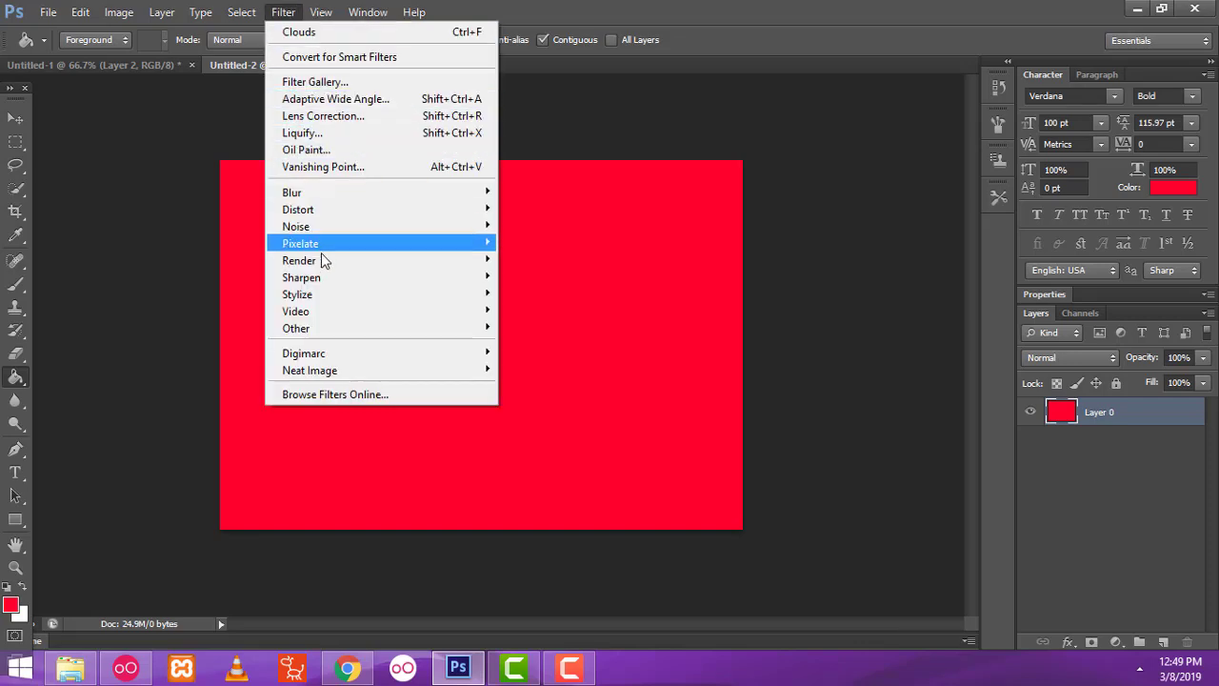
pyautogui.moveTo(299, 260)
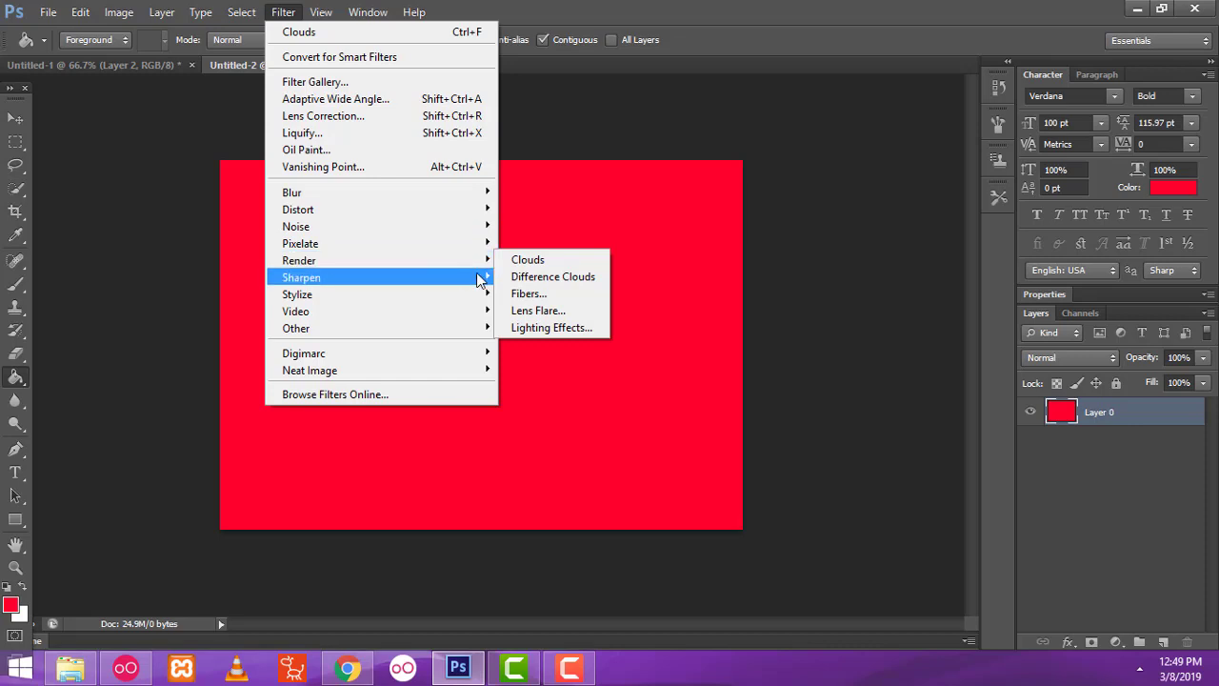
pyautogui.click(531, 260)
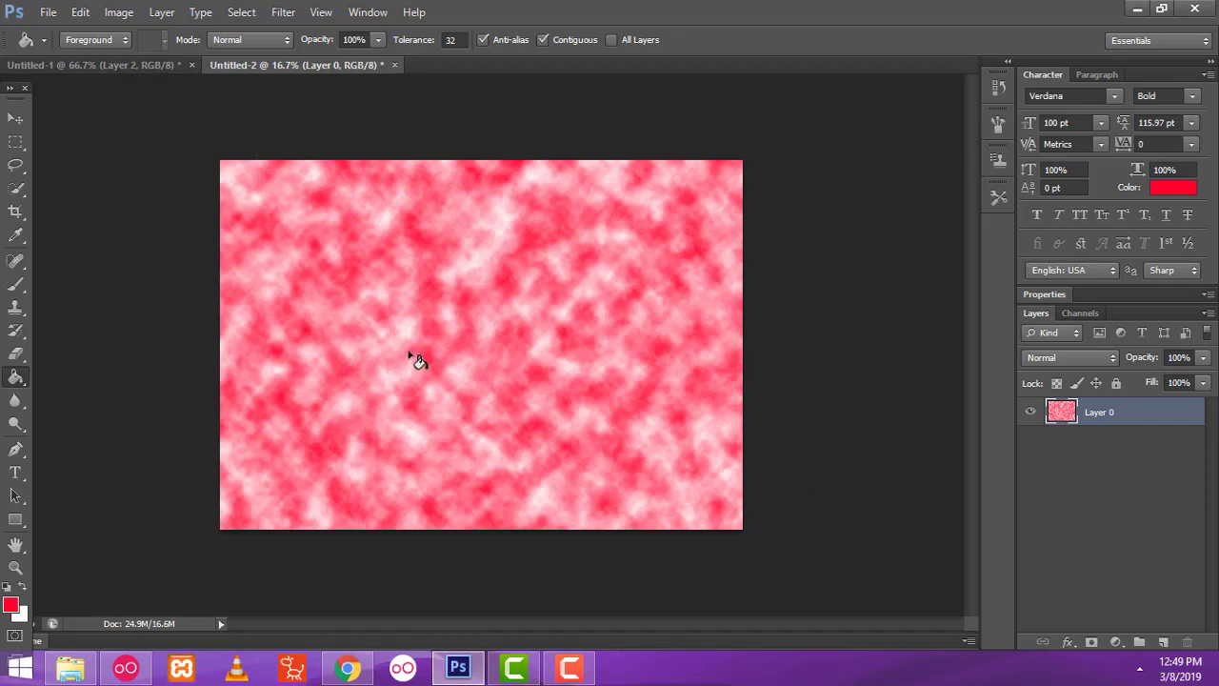
pyautogui.click(283, 11)
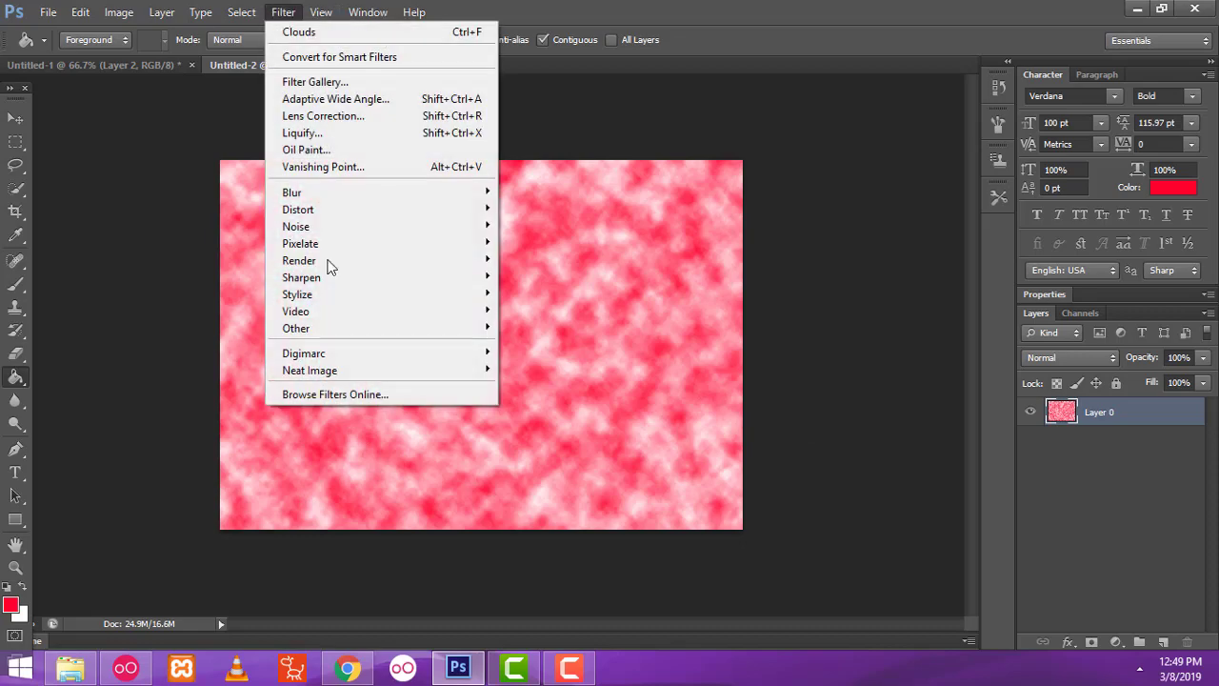
pyautogui.moveTo(299, 260)
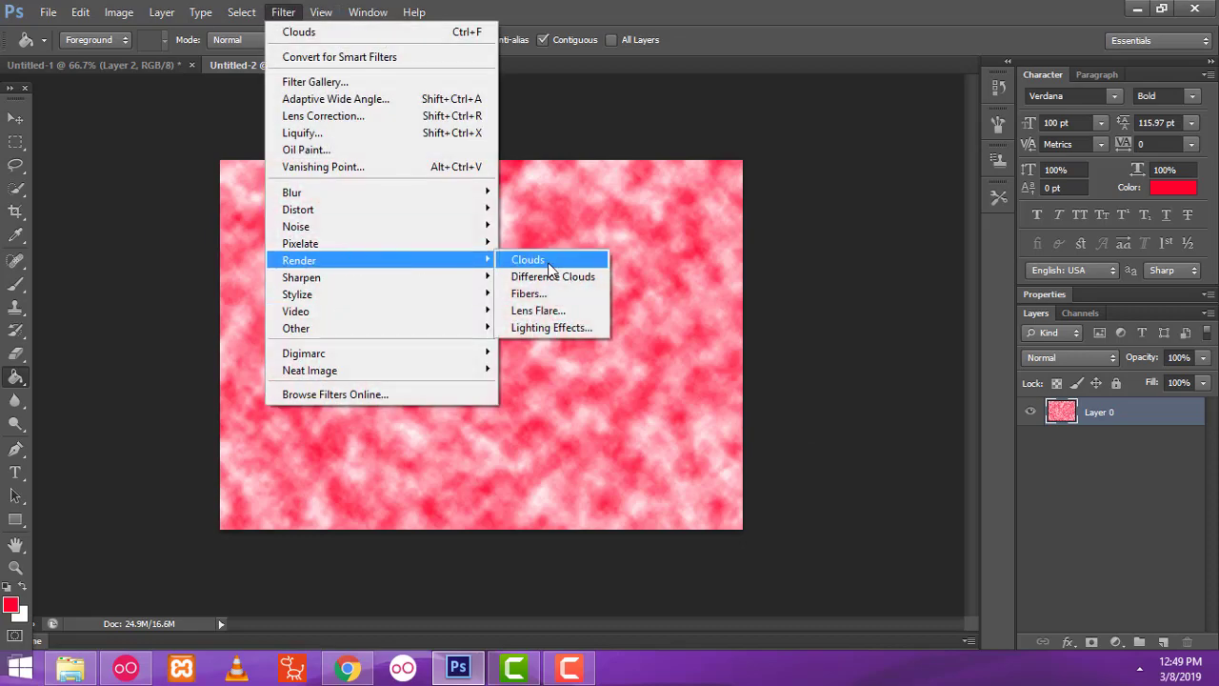
pyautogui.click(547, 261)
pyautogui.click(283, 11)
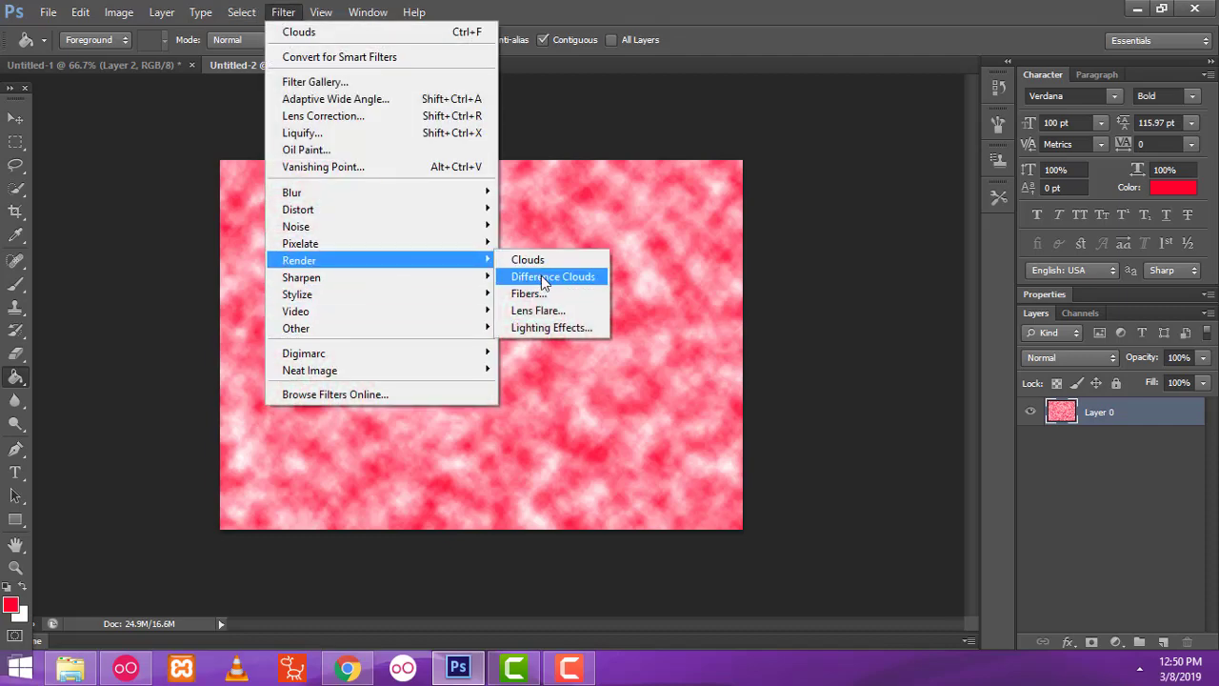
pyautogui.click(546, 260)
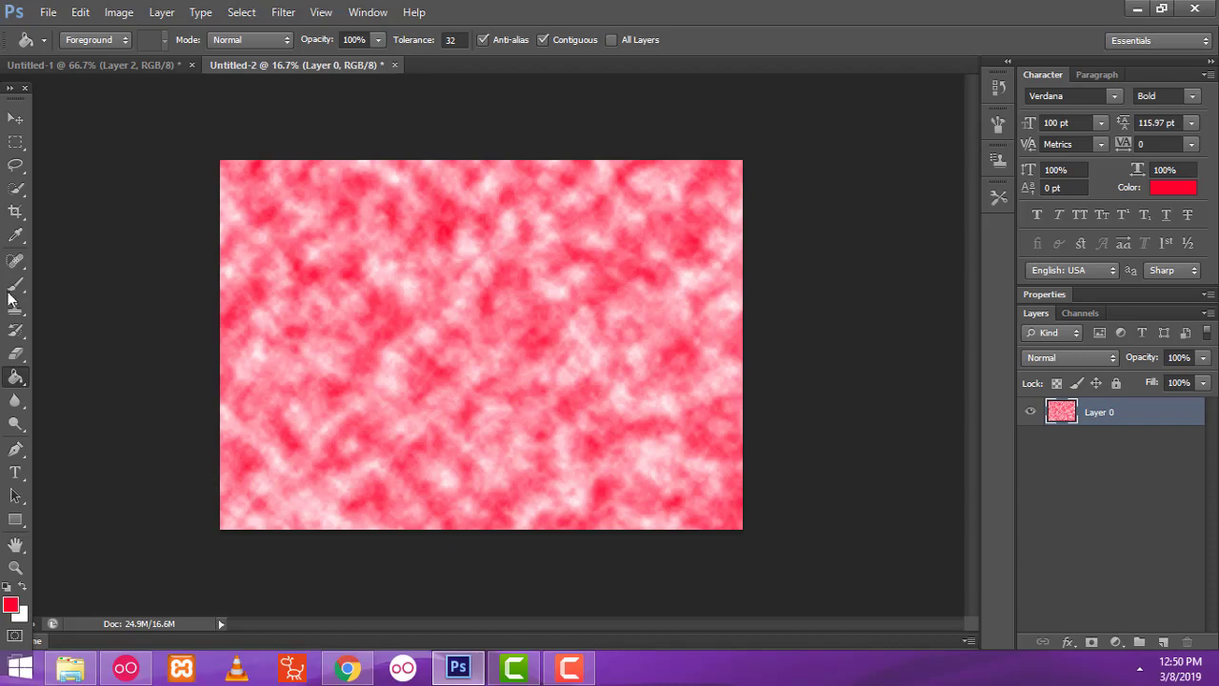
# Marquee-select the canvas's lower half and bring up Hue/Saturation for that selection
pyautogui.click(17, 142)
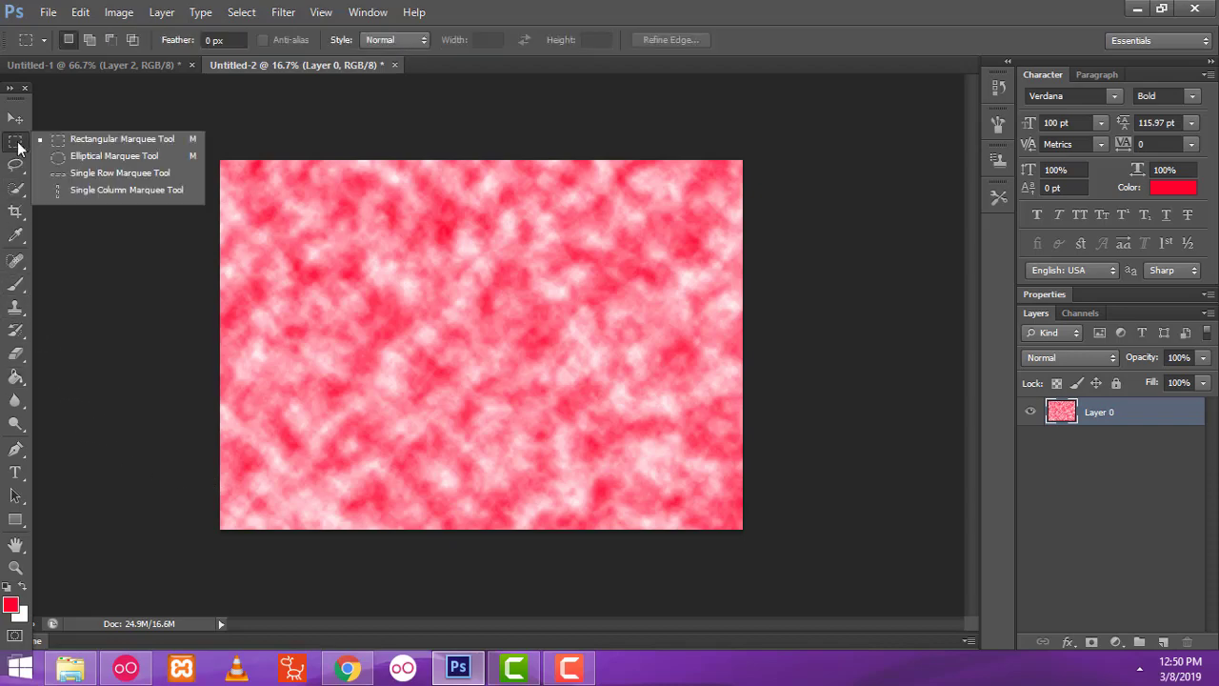
pyautogui.click(129, 140)
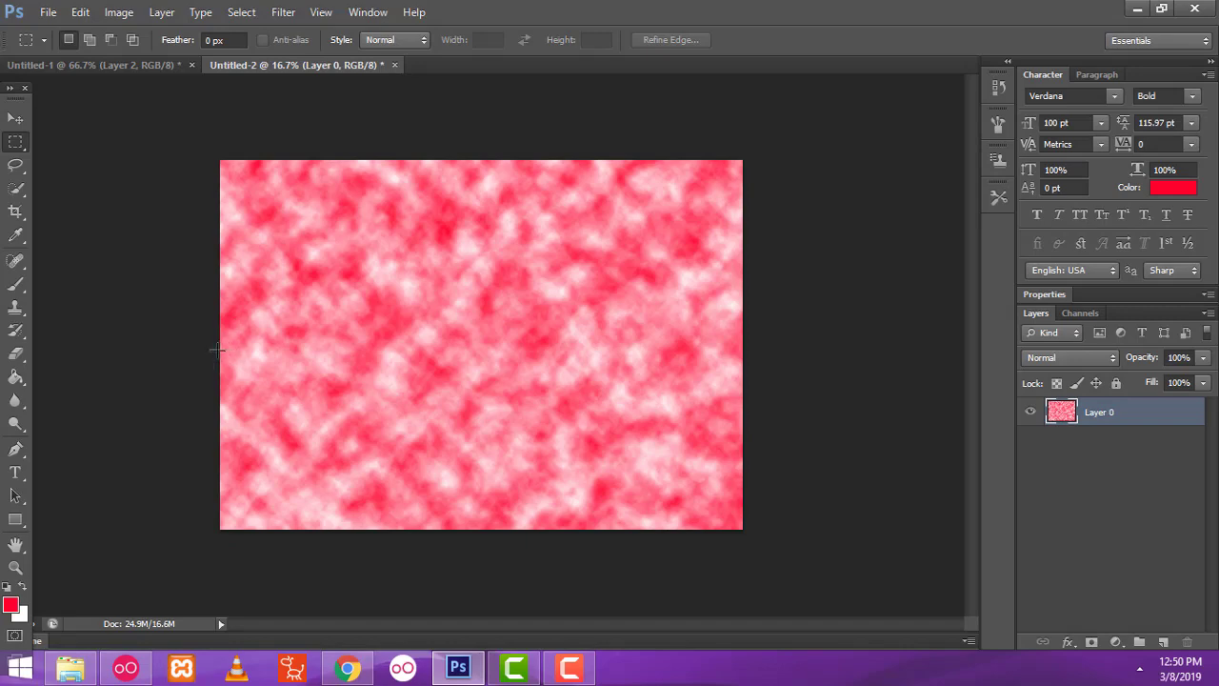
pyautogui.moveTo(190, 348); pyautogui.dragTo(879, 615)
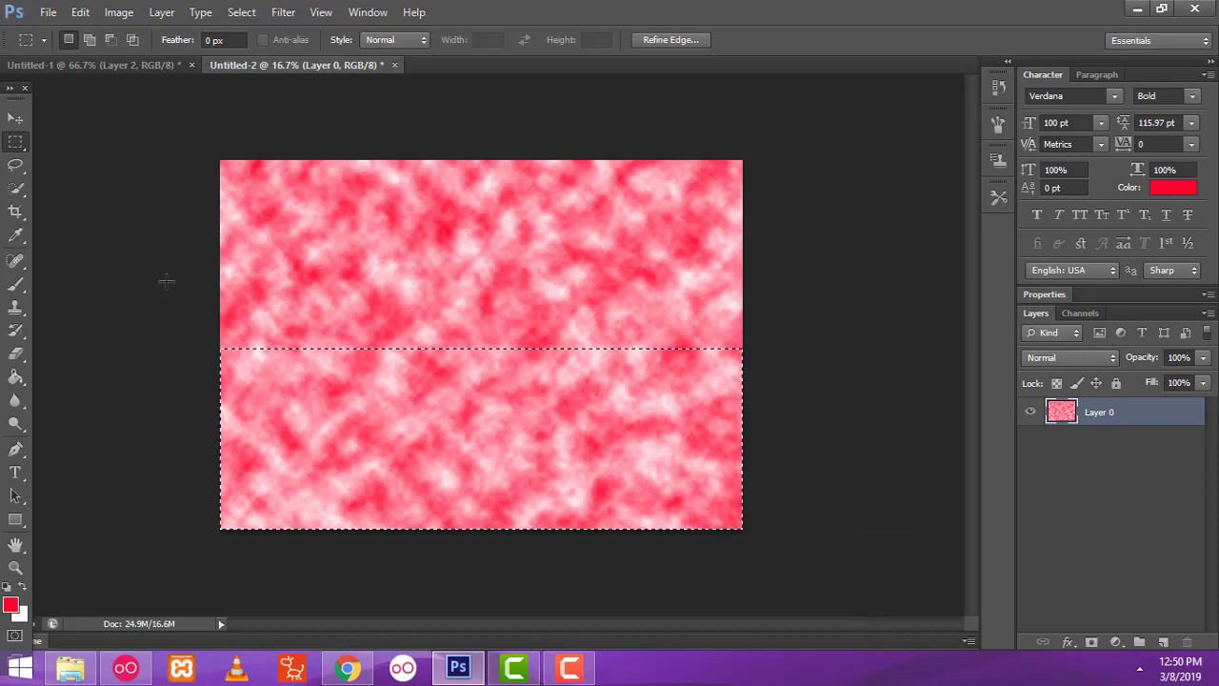
pyautogui.click(125, 13)
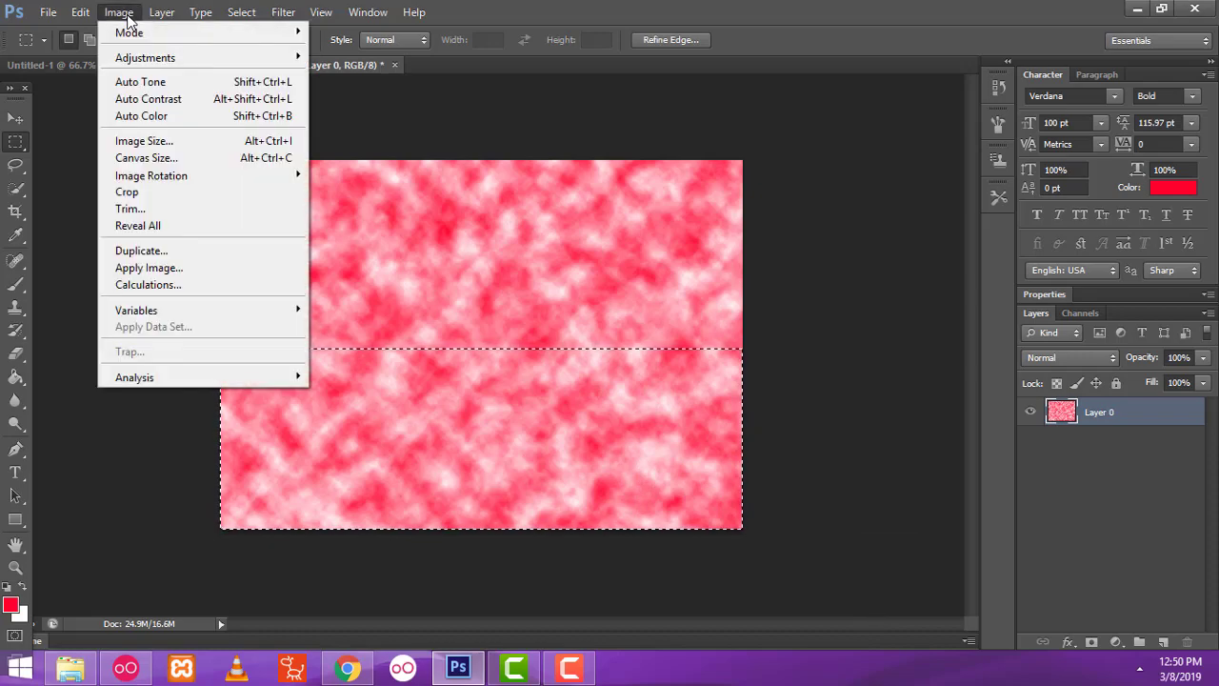
pyautogui.moveTo(145, 58)
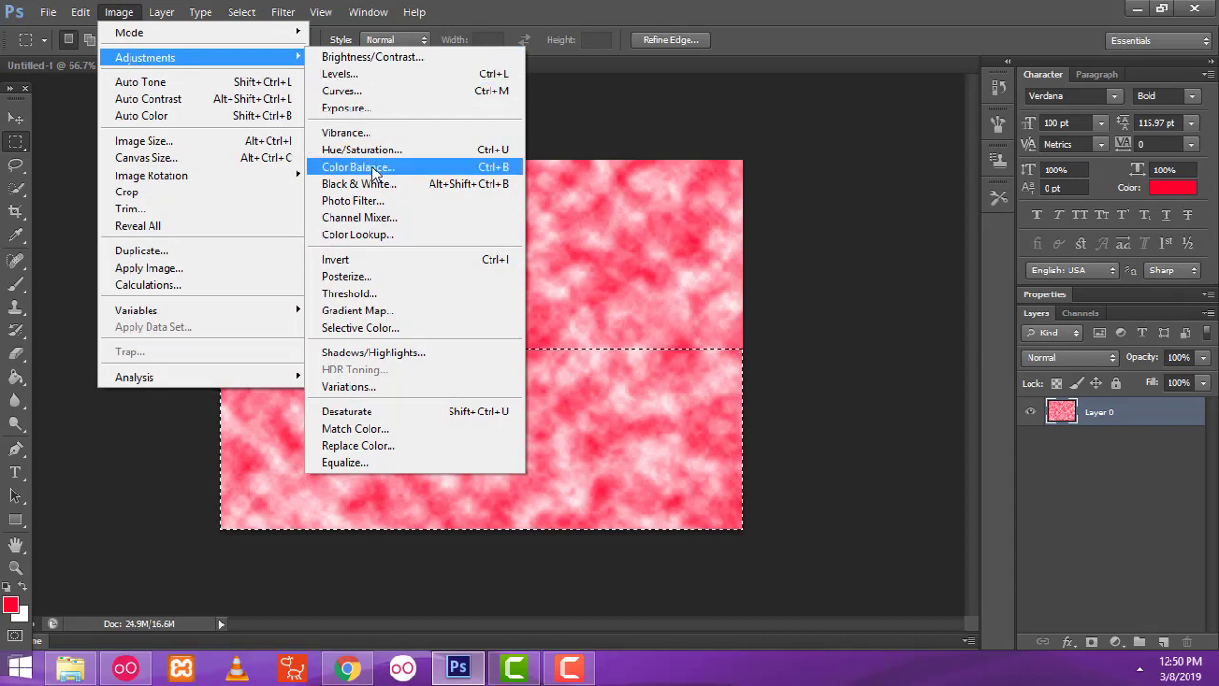
pyautogui.click(364, 149)
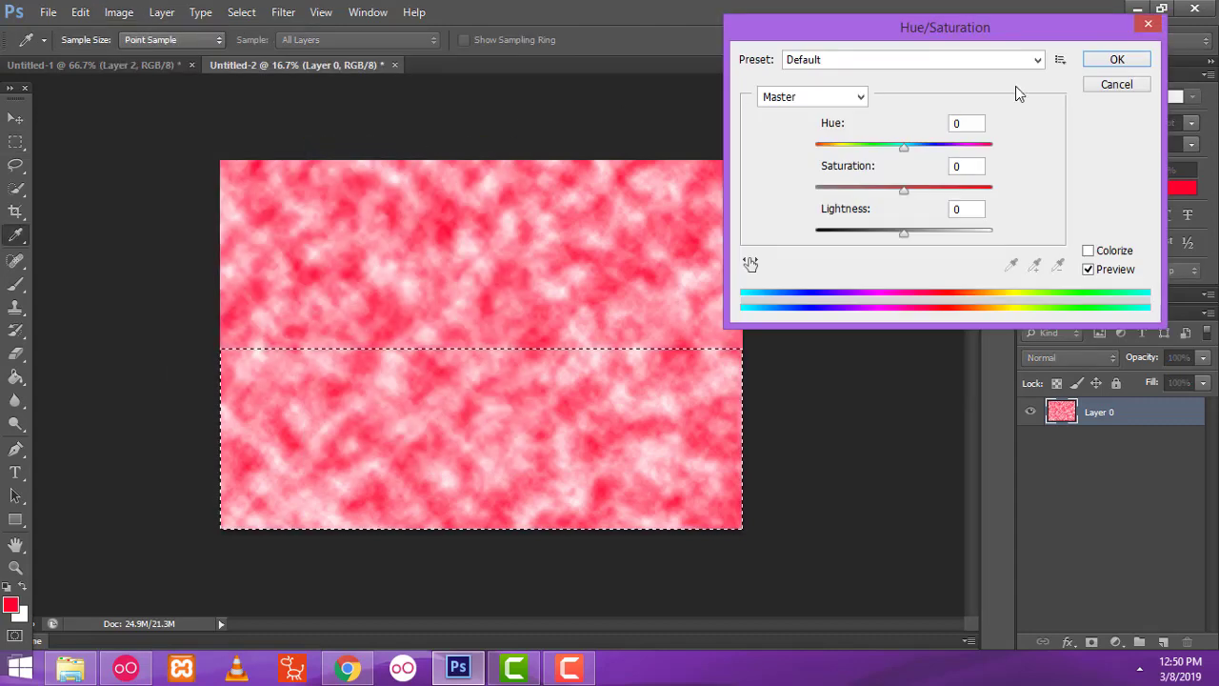
# Set Hue +2, Saturation −34, Lightness +4 on the lower half and confirm
pyautogui.moveTo(903, 153); pyautogui.dragTo(877, 163)
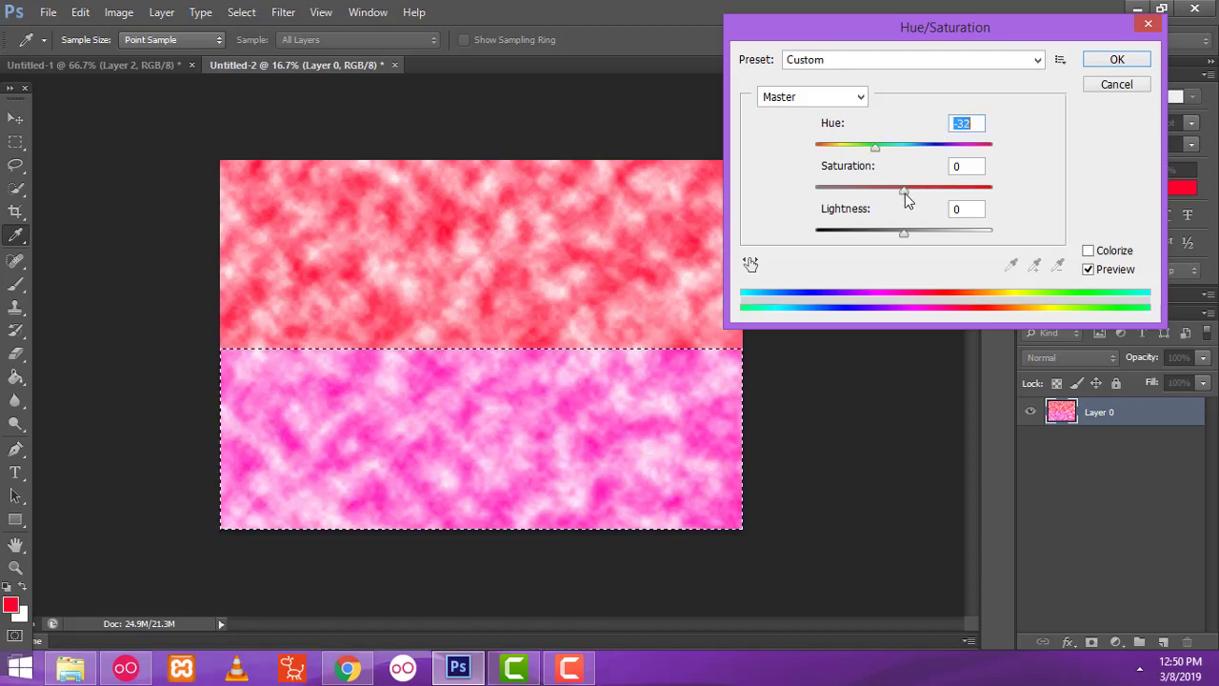
pyautogui.moveTo(902, 190); pyautogui.dragTo(887, 189)
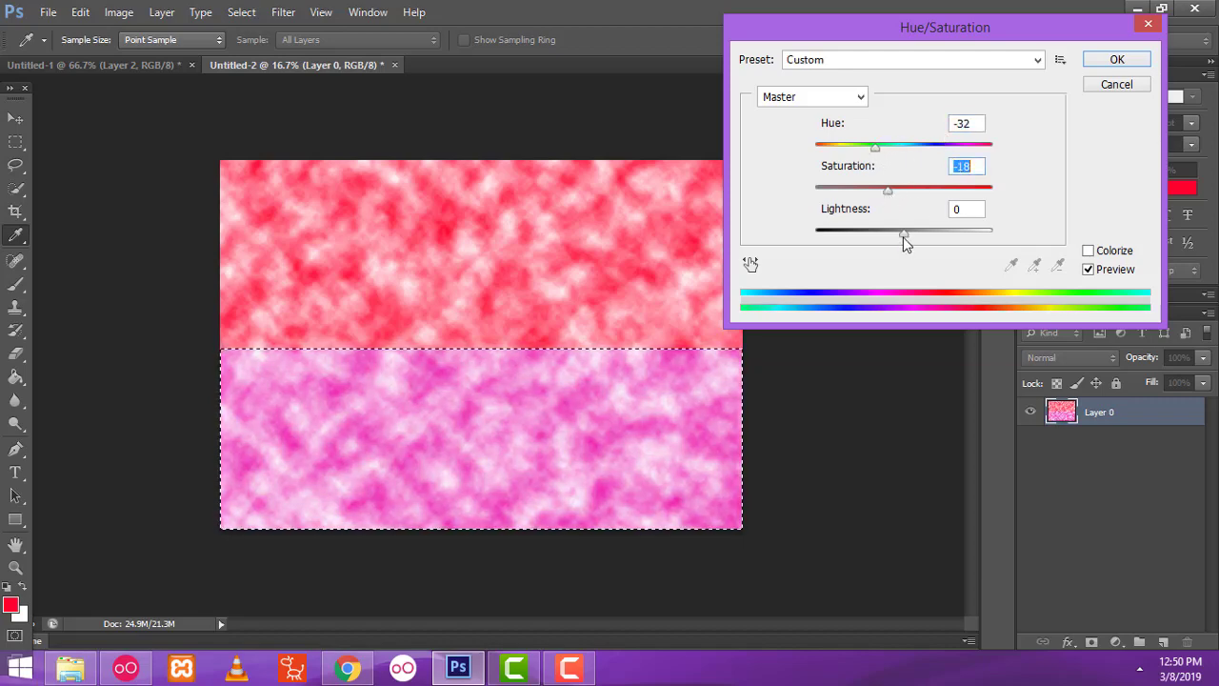
pyautogui.moveTo(903, 232)
pyautogui.mouseDown()
pyautogui.moveTo(889, 234)
pyautogui.moveTo(908, 234)
pyautogui.mouseUp()
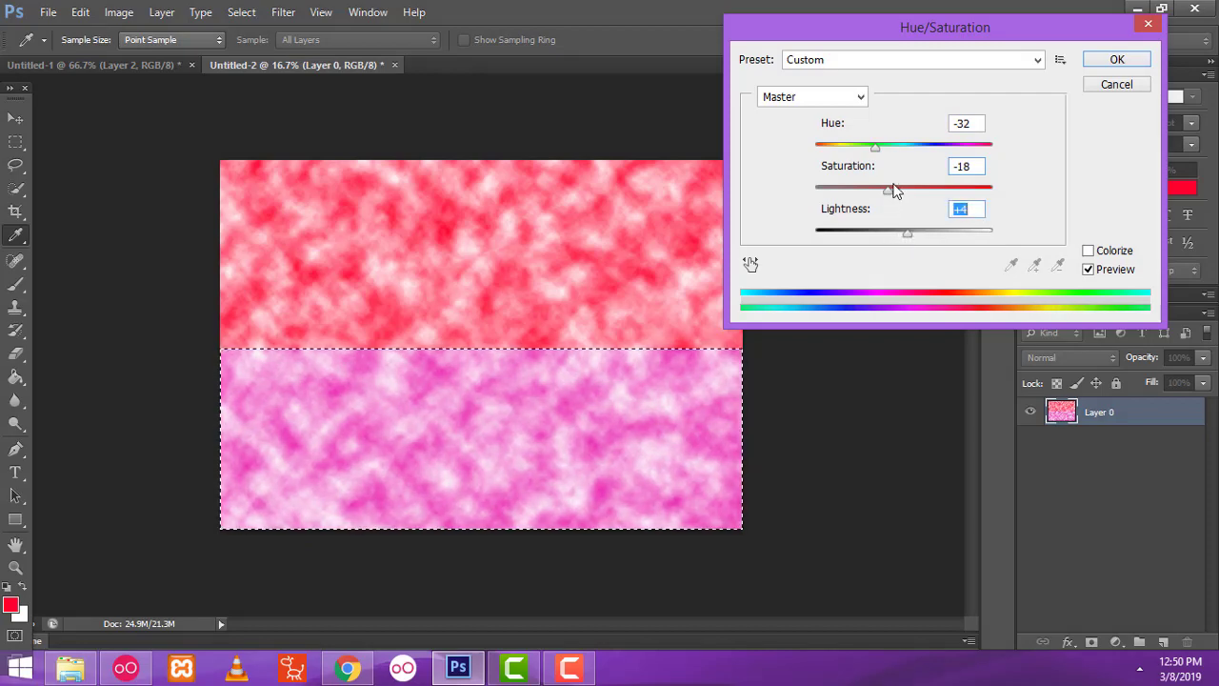
pyautogui.moveTo(875, 148); pyautogui.dragTo(906, 148)
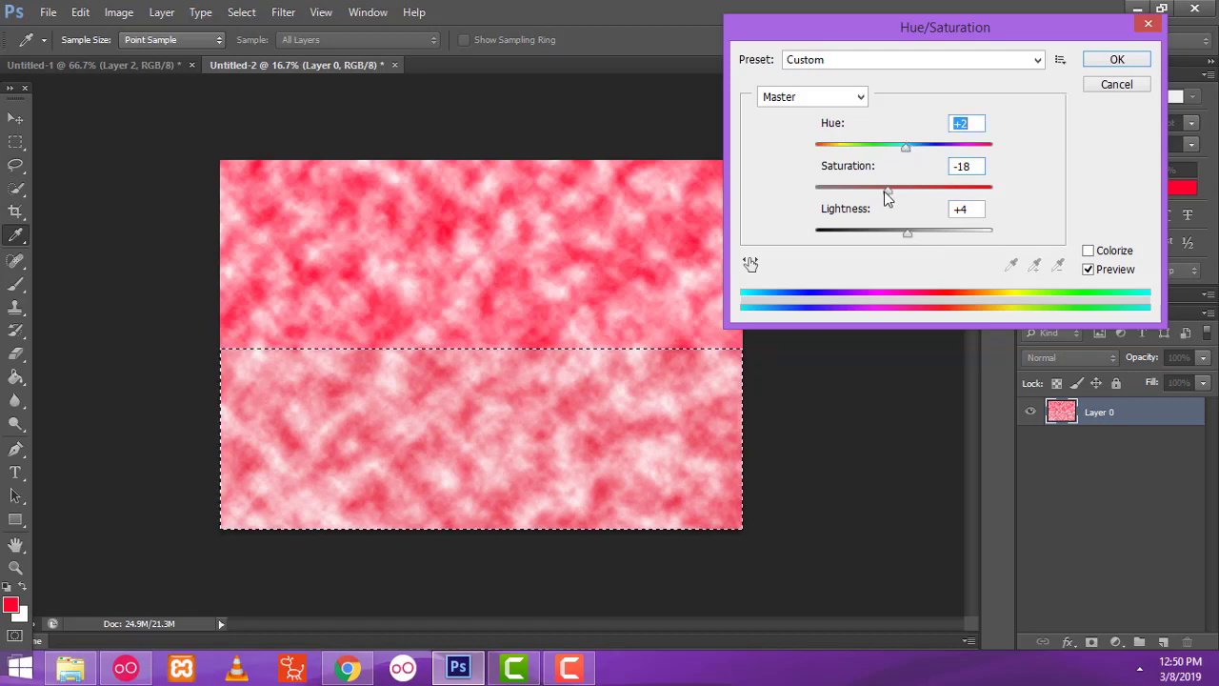
pyautogui.moveTo(887, 189); pyautogui.dragTo(875, 195)
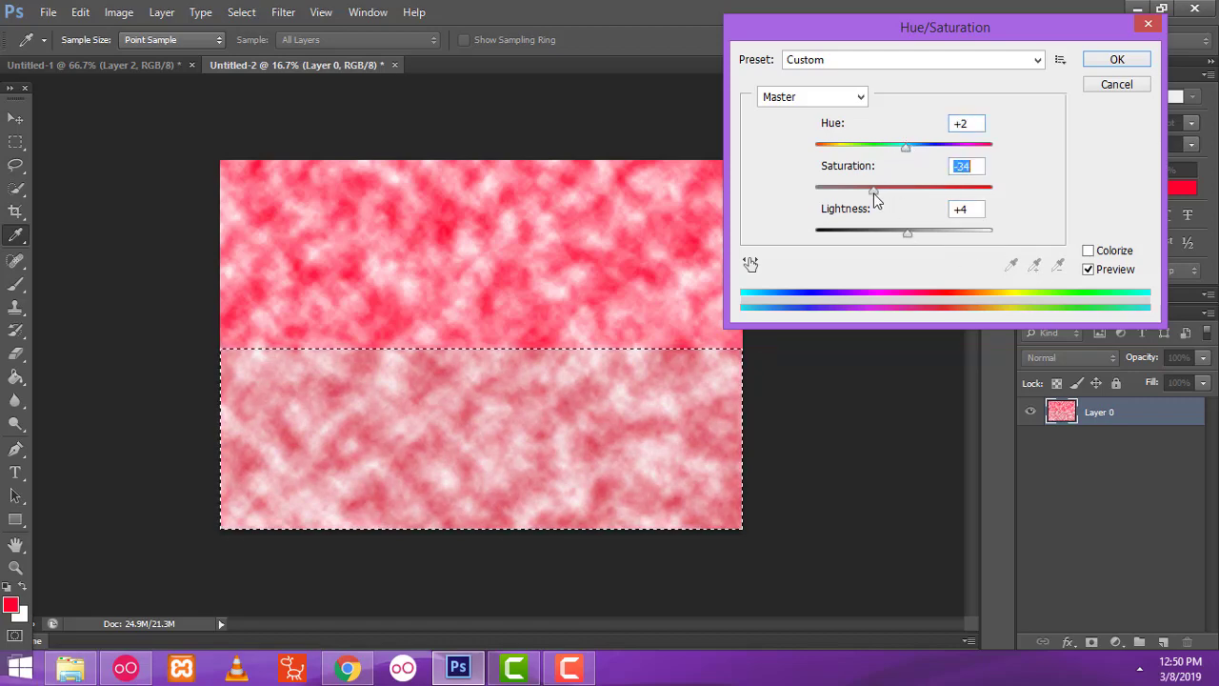
pyautogui.click(1109, 61)
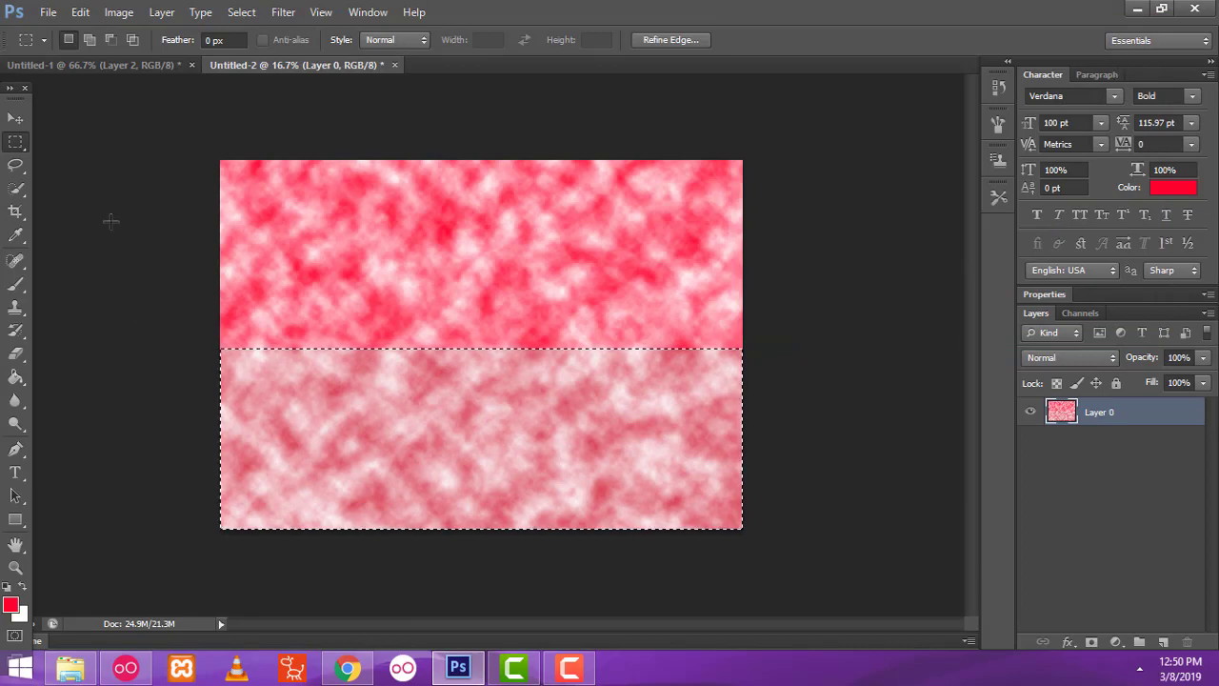
# Deselect the lower-half selection
pyautogui.click(158, 13)
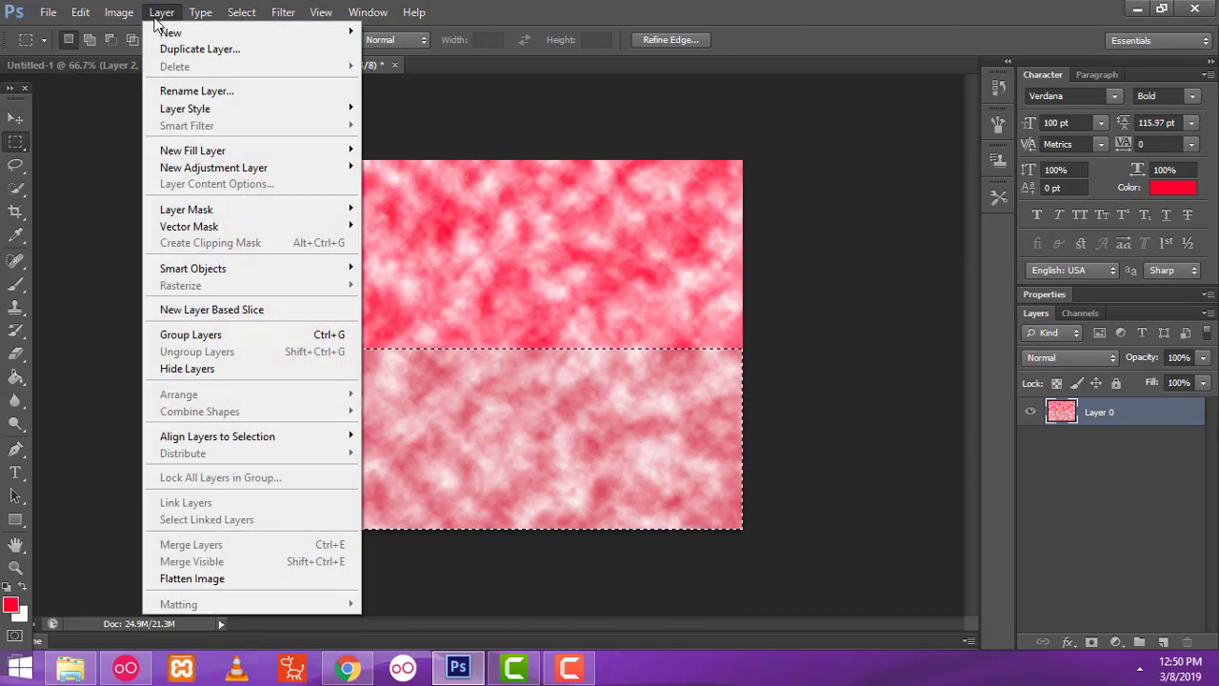
pyautogui.click(118, 12)
pyautogui.click(162, 12)
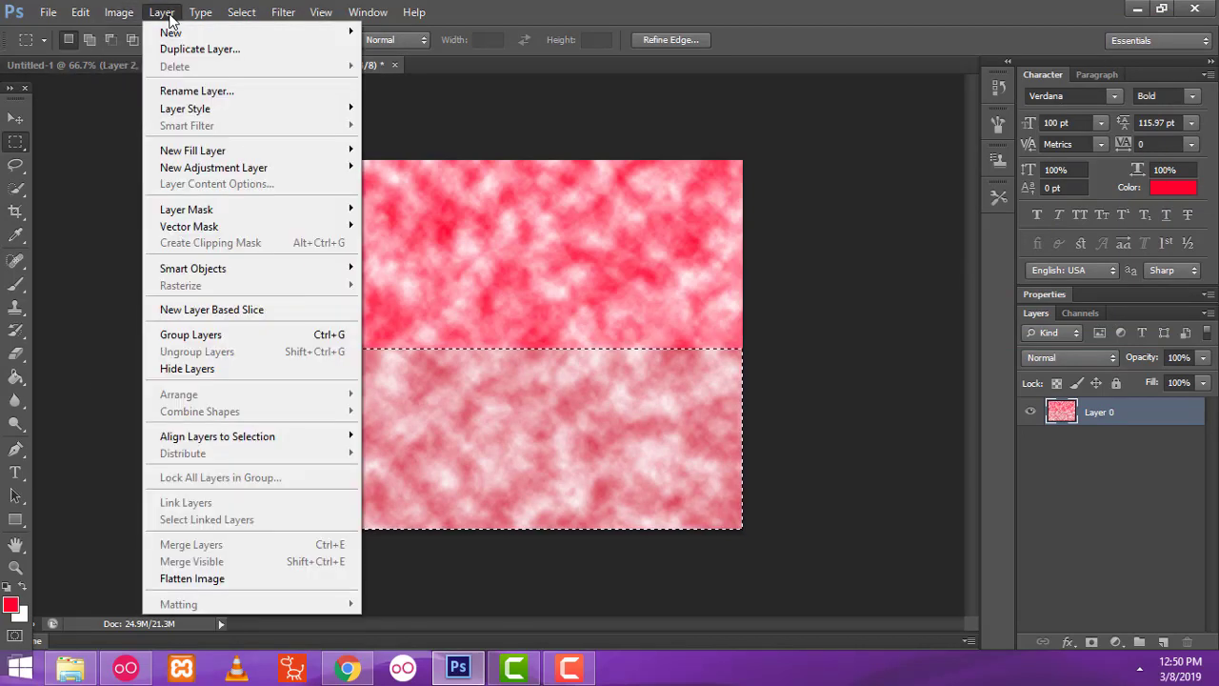
pyautogui.click(258, 49)
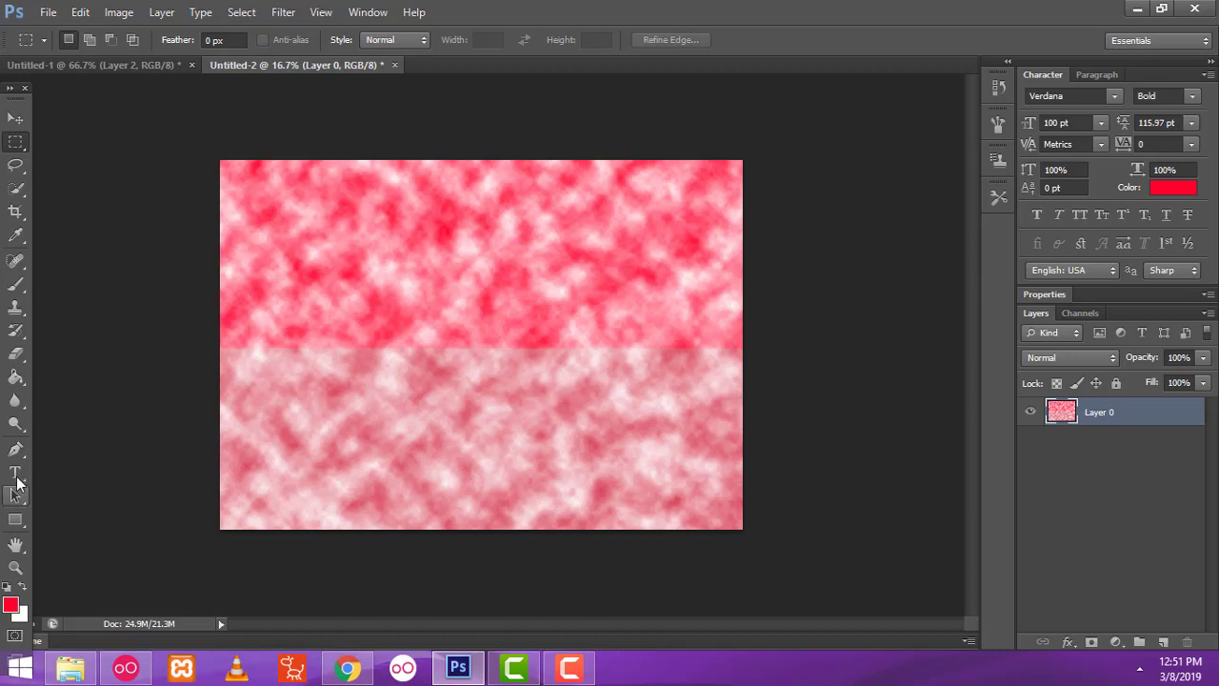
# Type 'Photoshop' in bold red 100 pt Verdana near the canvas centre and commit it
pyautogui.click(15, 475)
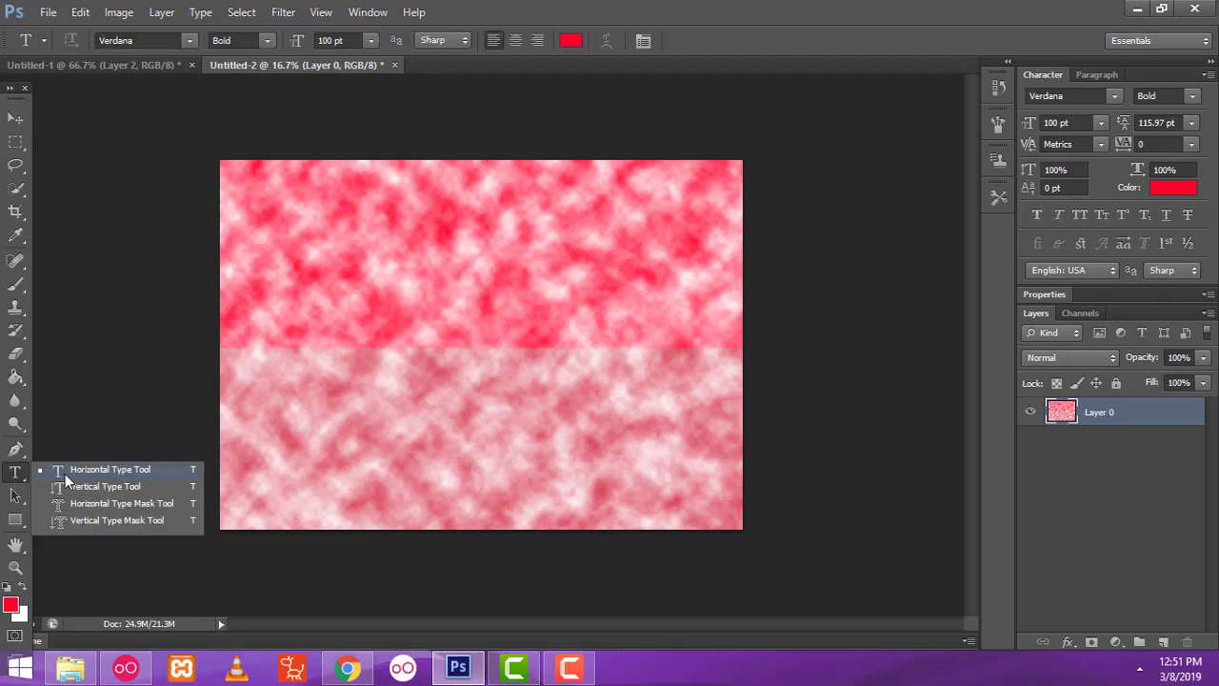
pyautogui.click(65, 473)
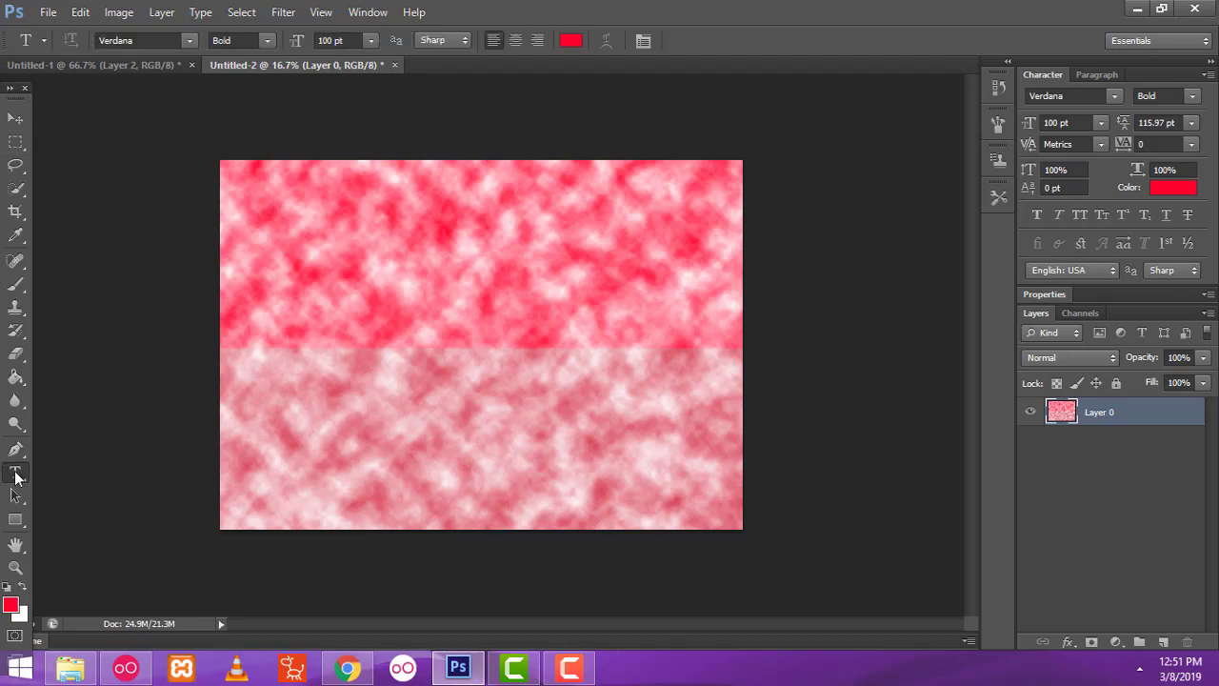
pyautogui.click(15, 475)
pyautogui.click(65, 467)
pyautogui.click(375, 363)
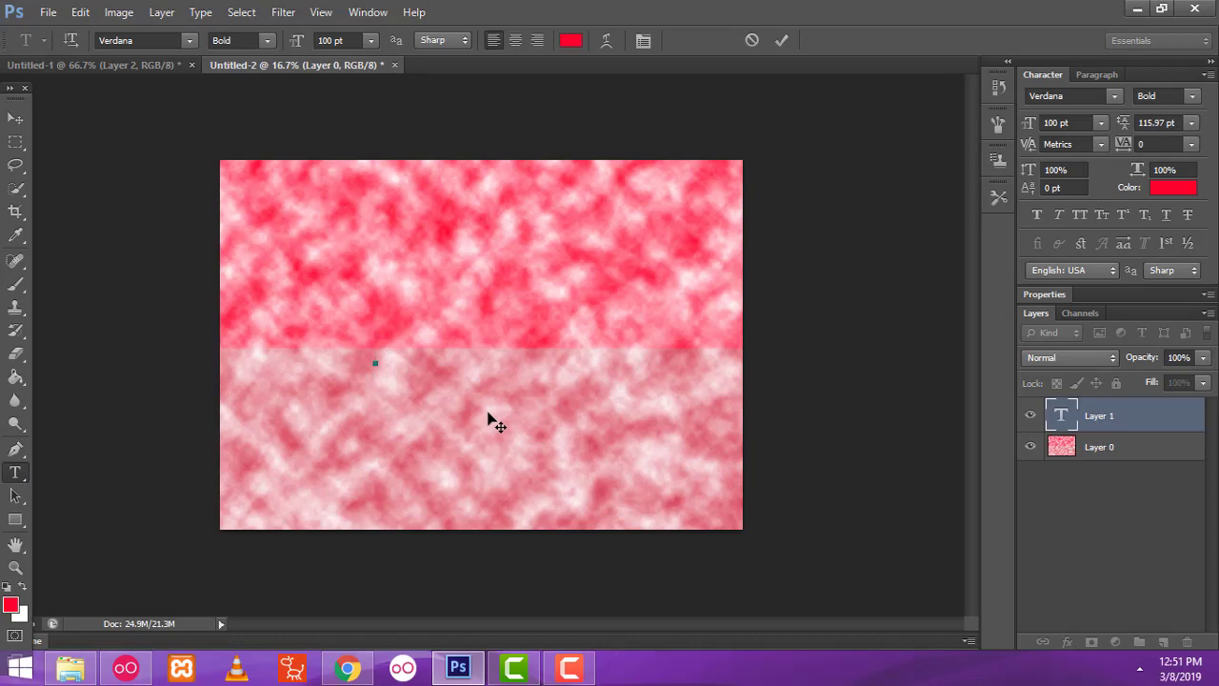
pyautogui.write('Ph')
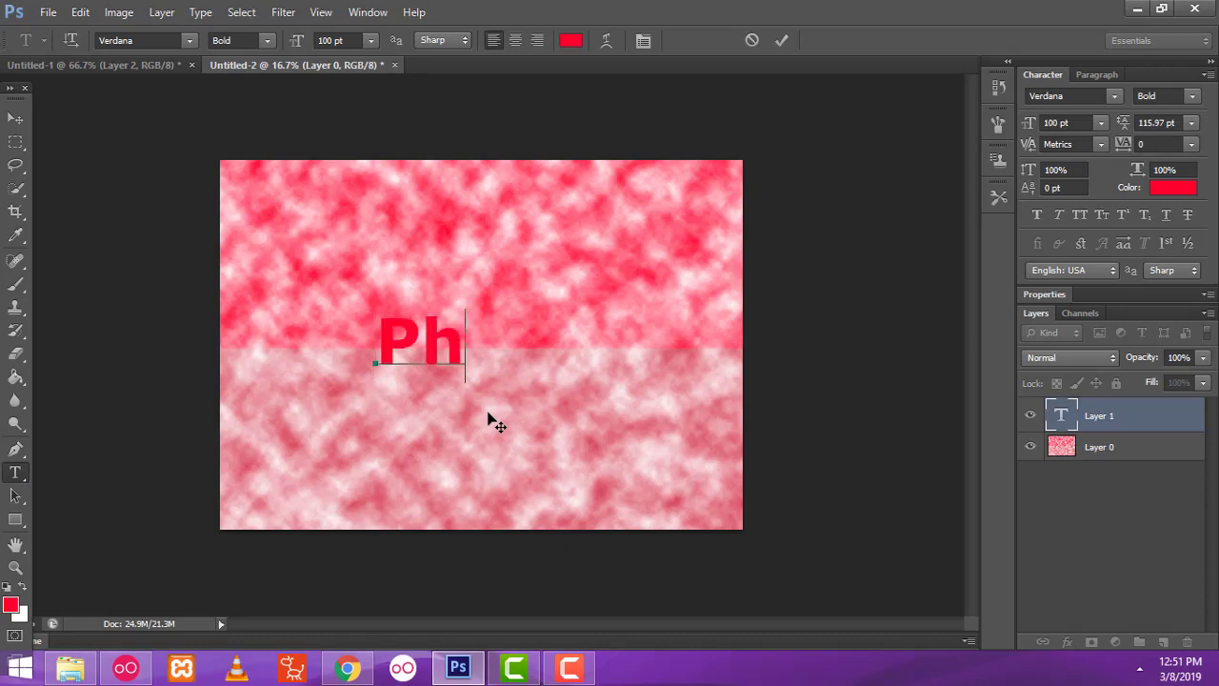
pyautogui.write('otosh')
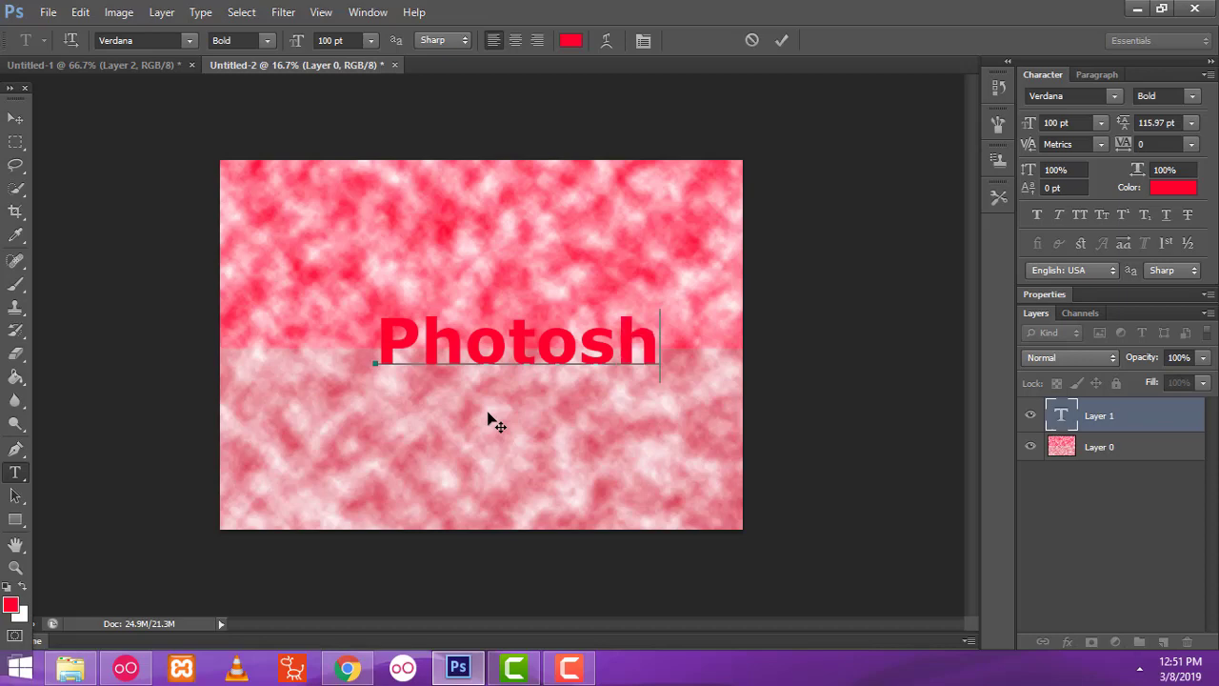
pyautogui.write('op')
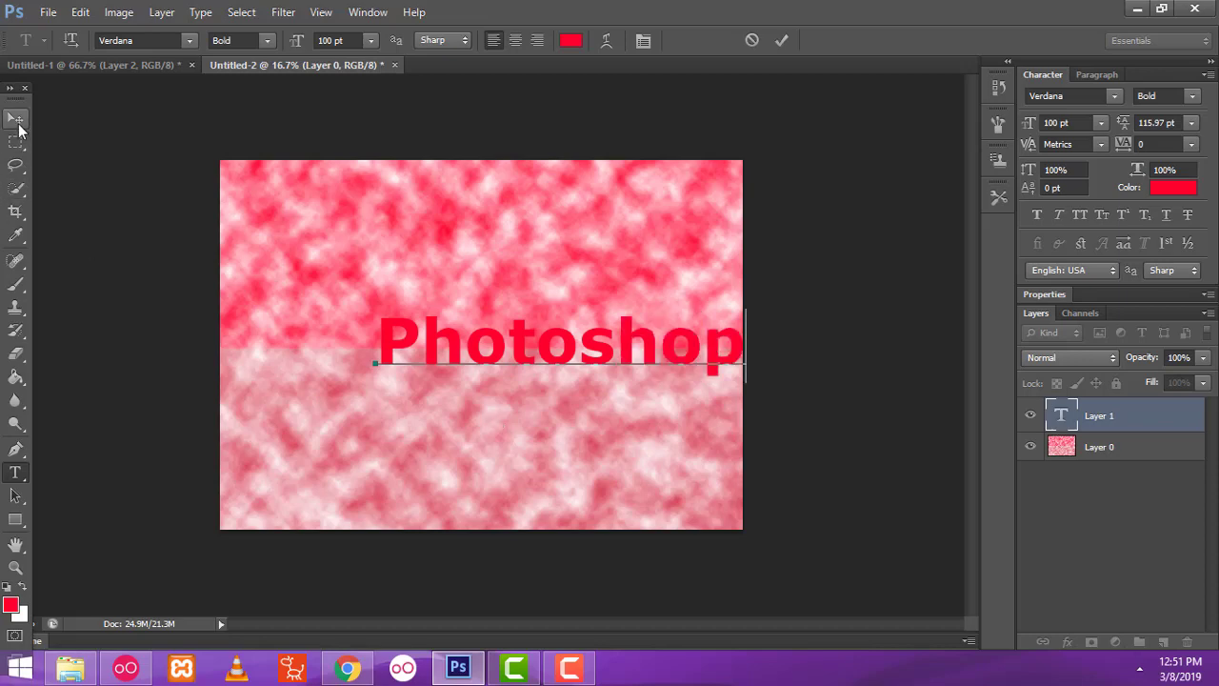
pyautogui.click(16, 118)
# Centre the text and give it a white Color Overlay and thick black Stroke
pyautogui.moveTo(550, 348); pyautogui.dragTo(460, 357)
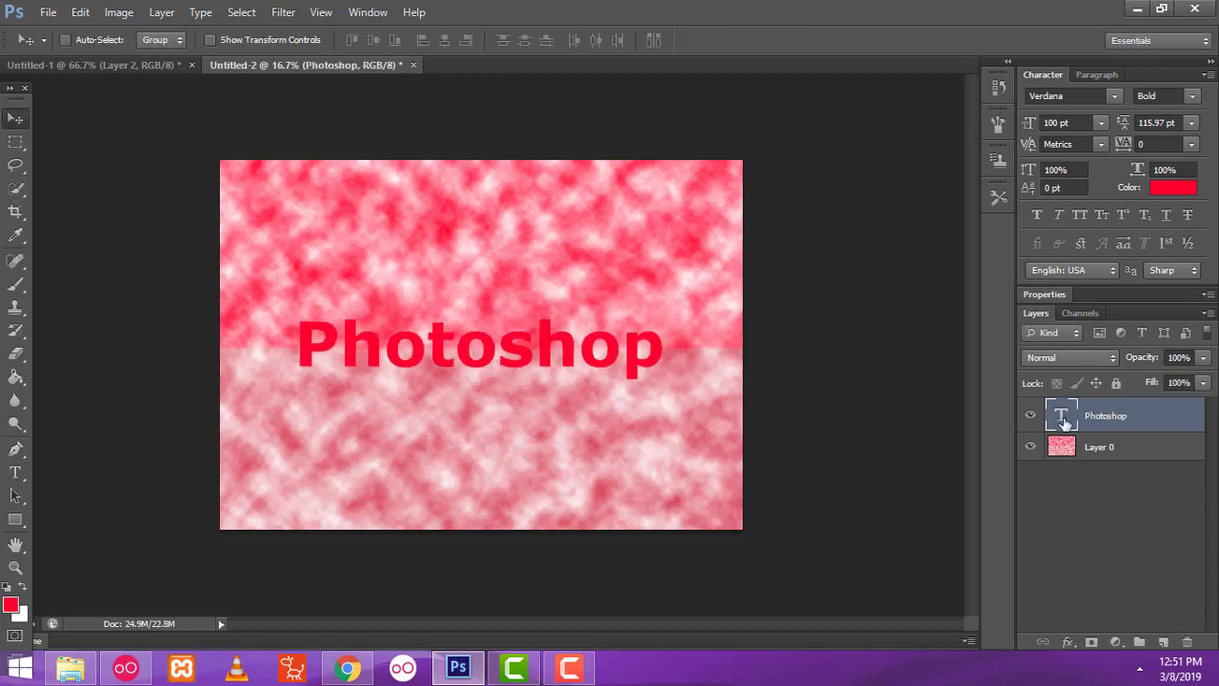
pyautogui.doubleClick(1148, 417)
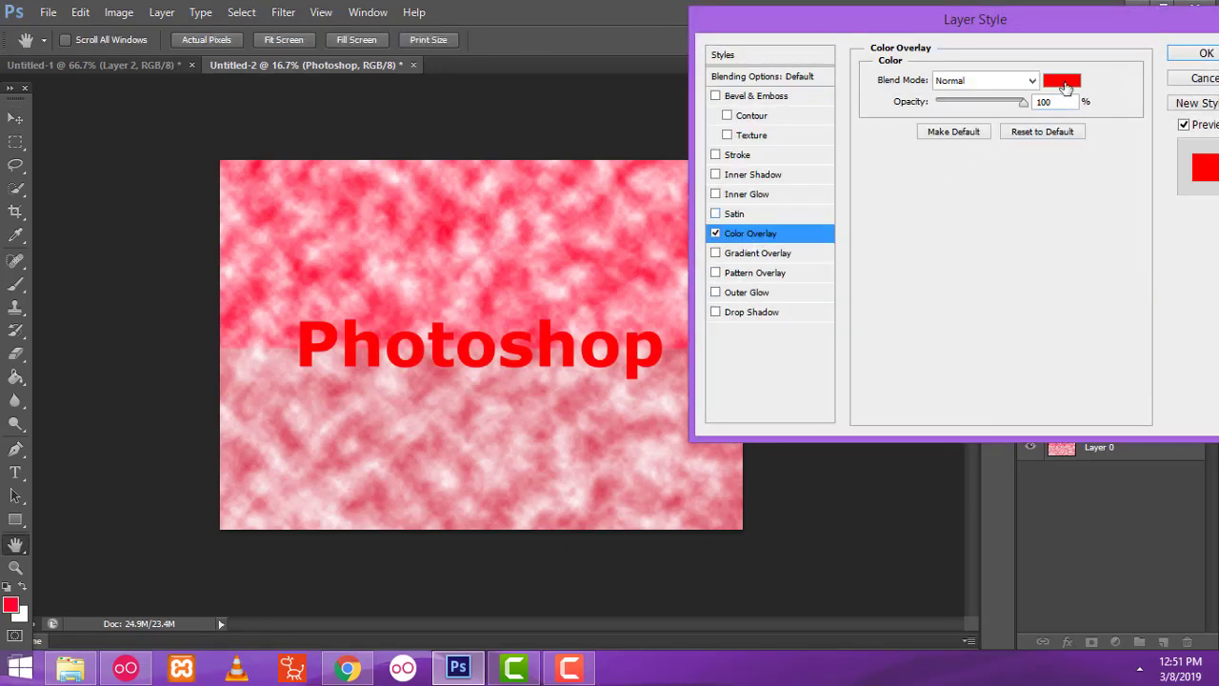
pyautogui.click(1062, 80)
pyautogui.moveTo(644, 377); pyautogui.dragTo(400, 267)
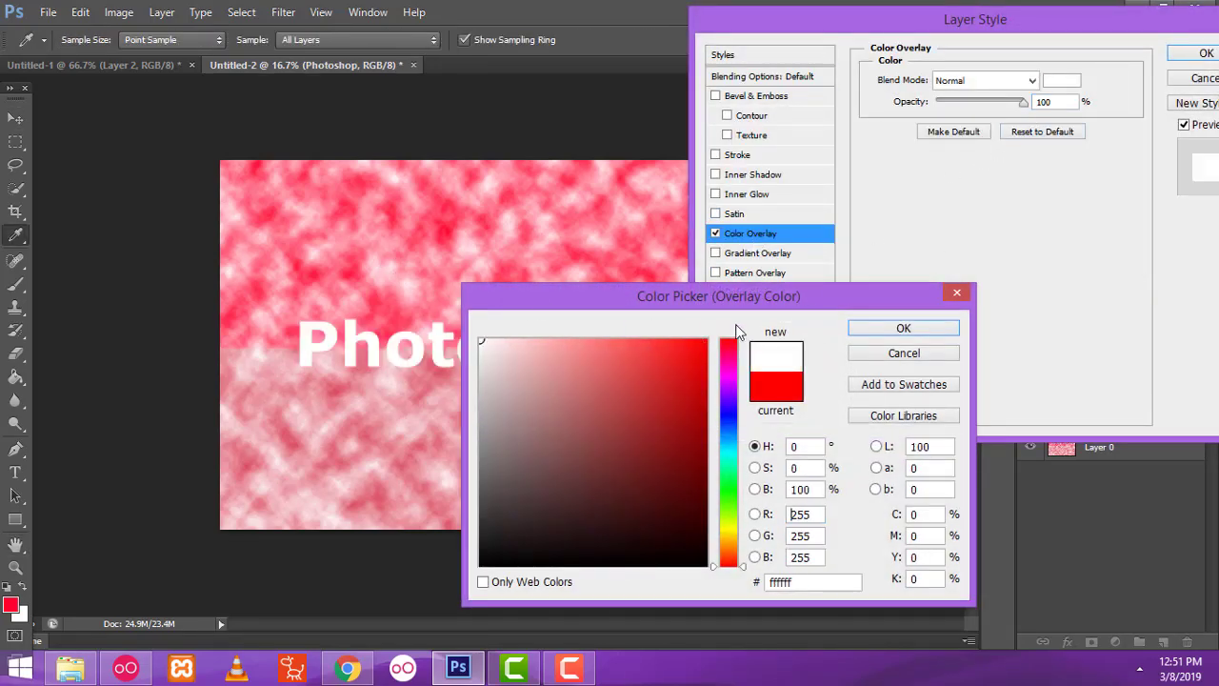
pyautogui.click(864, 328)
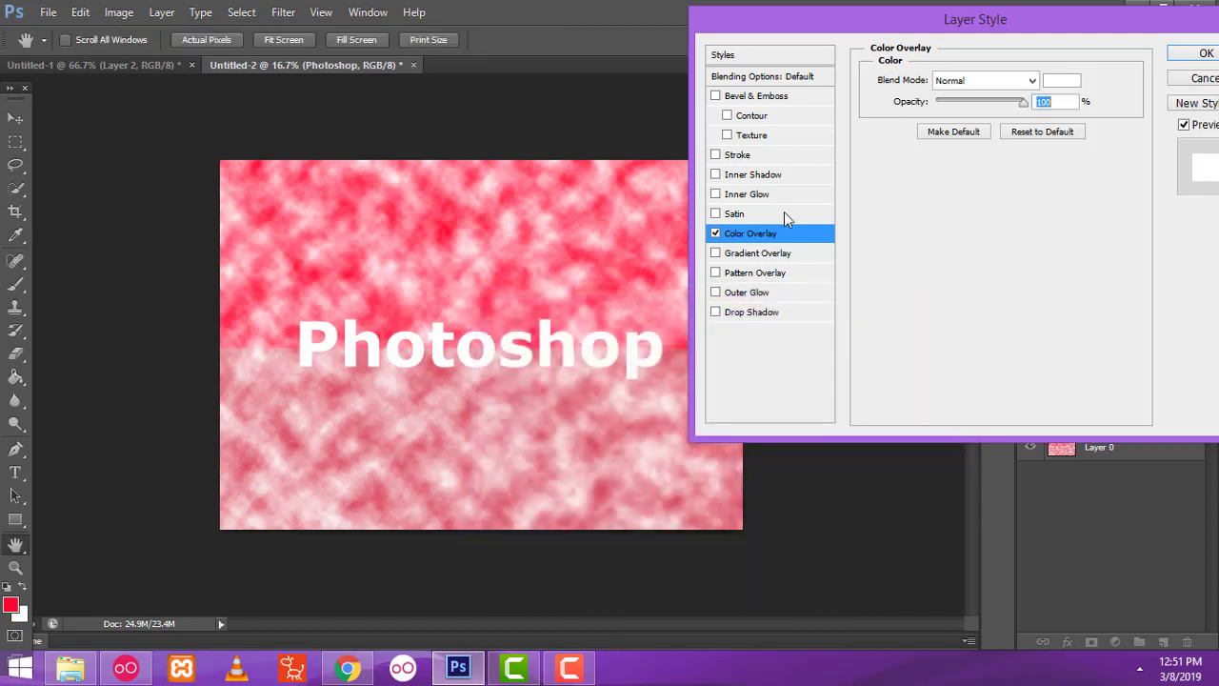
pyautogui.click(739, 156)
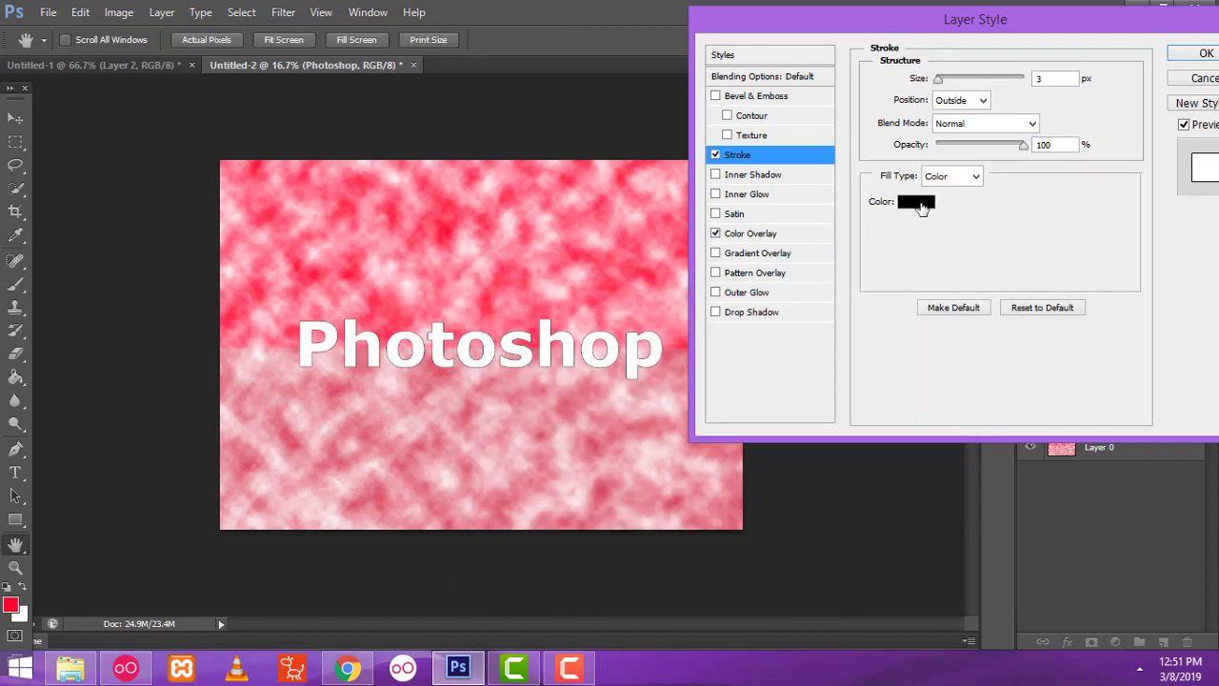
pyautogui.moveTo(939, 80); pyautogui.dragTo(951, 82)
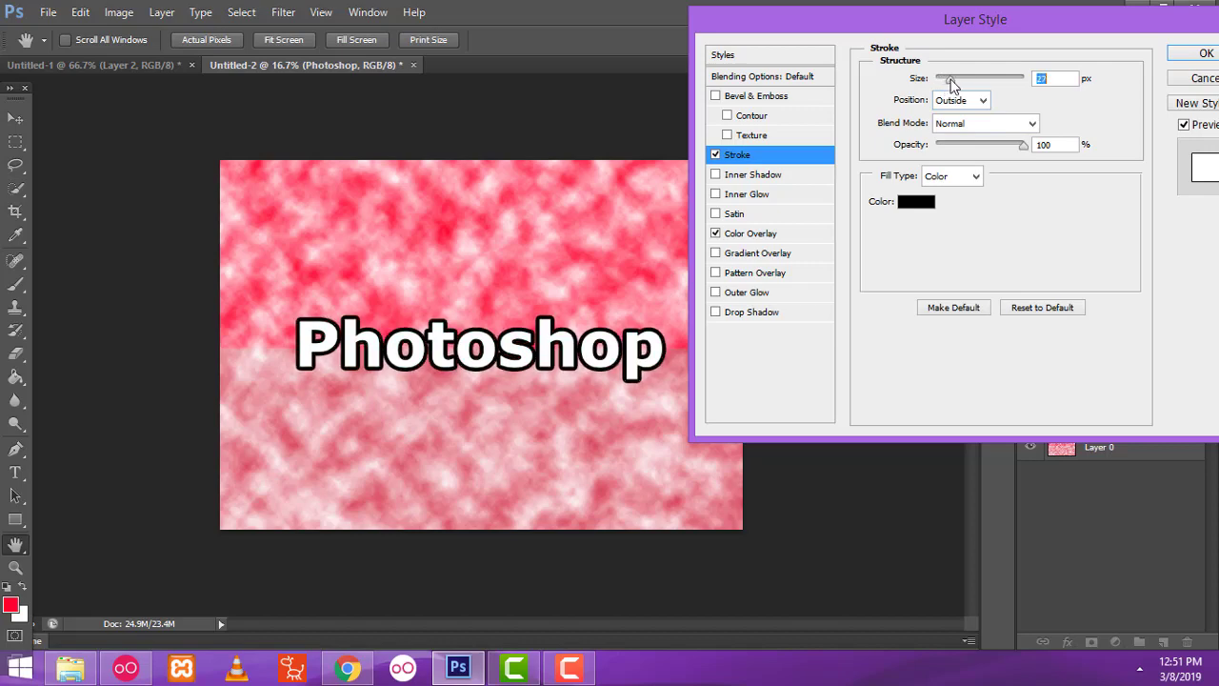
# Apply the layer effects, nudge the text down, and rotate it −32.5° diagonally upward
pyautogui.click(1192, 55)
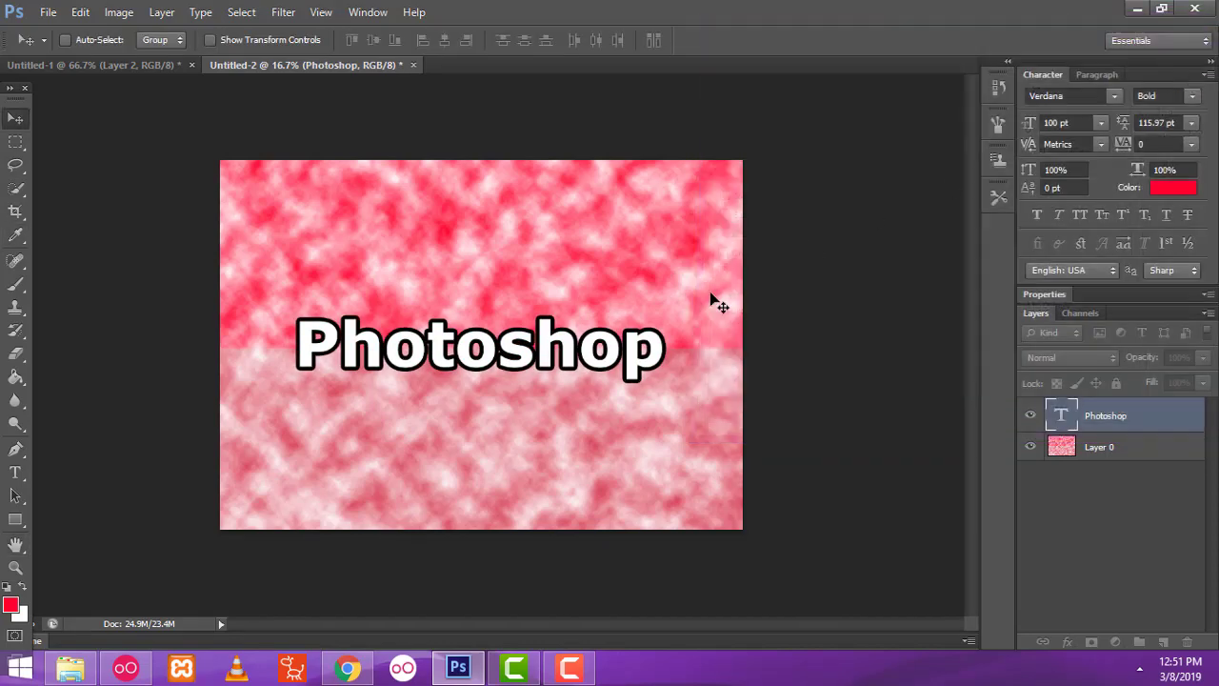
pyautogui.moveTo(569, 360); pyautogui.dragTo(567, 372)
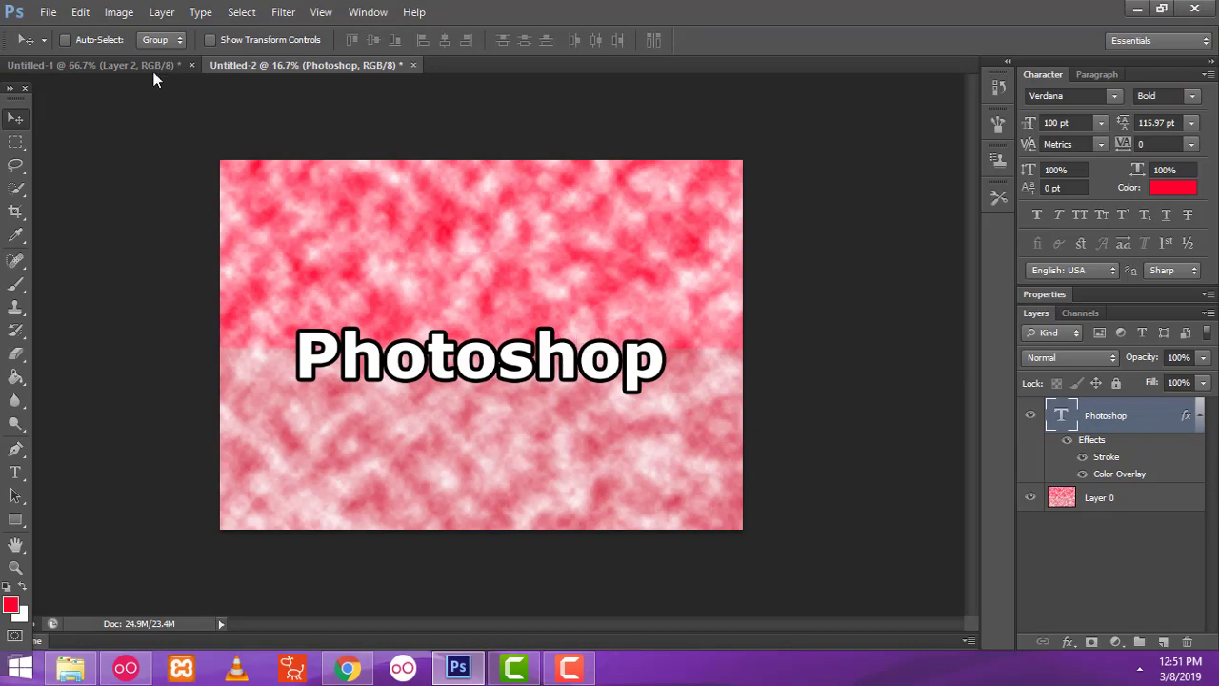
pyautogui.click(81, 12)
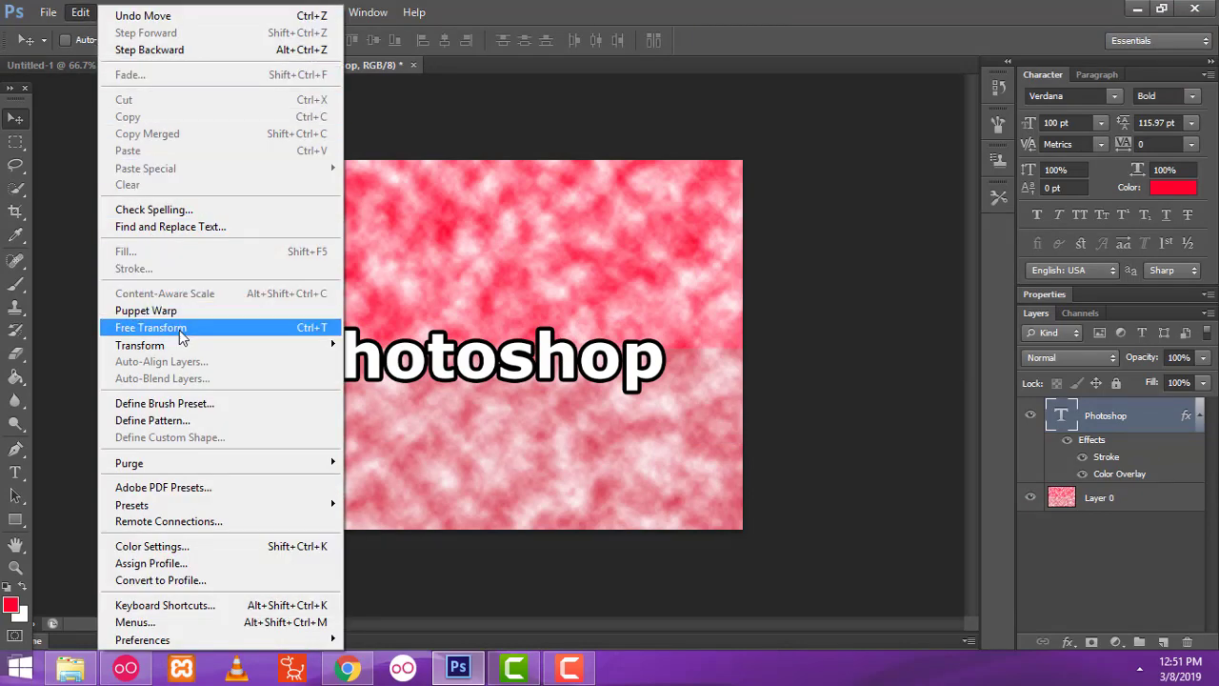
pyautogui.click(310, 333)
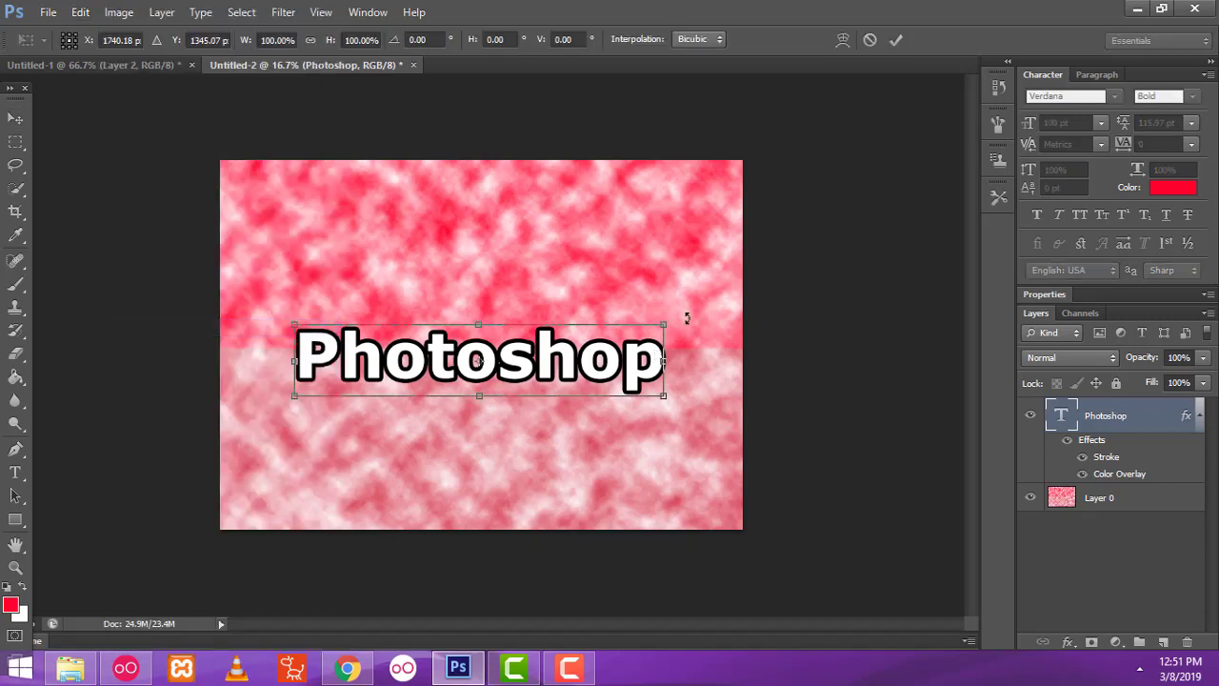
pyautogui.moveTo(686, 318)
pyautogui.mouseDown()
pyautogui.moveTo(604, 245)
pyautogui.moveTo(644, 240)
pyautogui.moveTo(629, 245)
pyautogui.mouseUp()
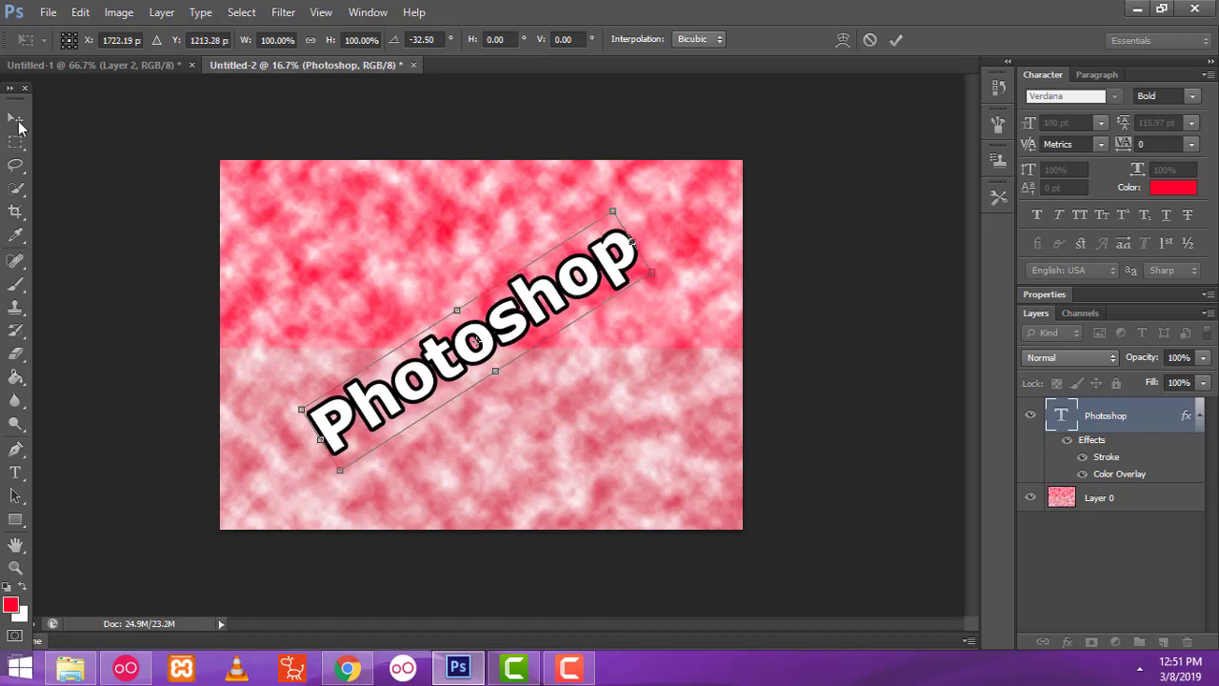
pyautogui.click(15, 121)
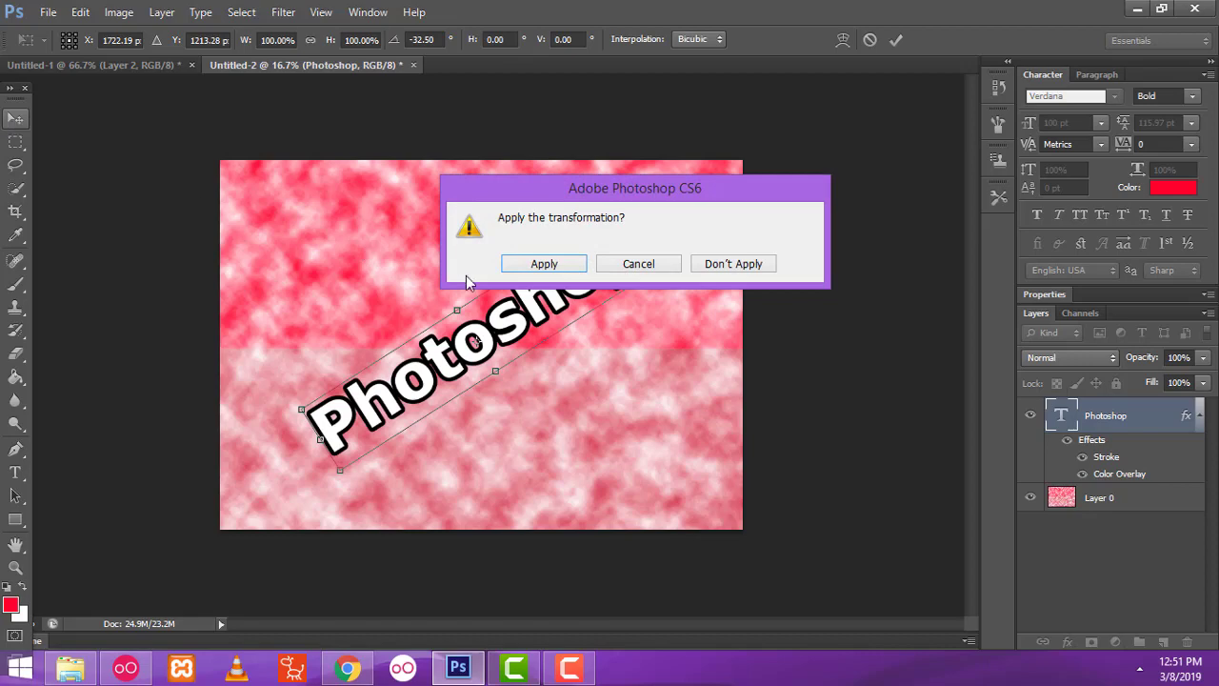
pyautogui.click(536, 264)
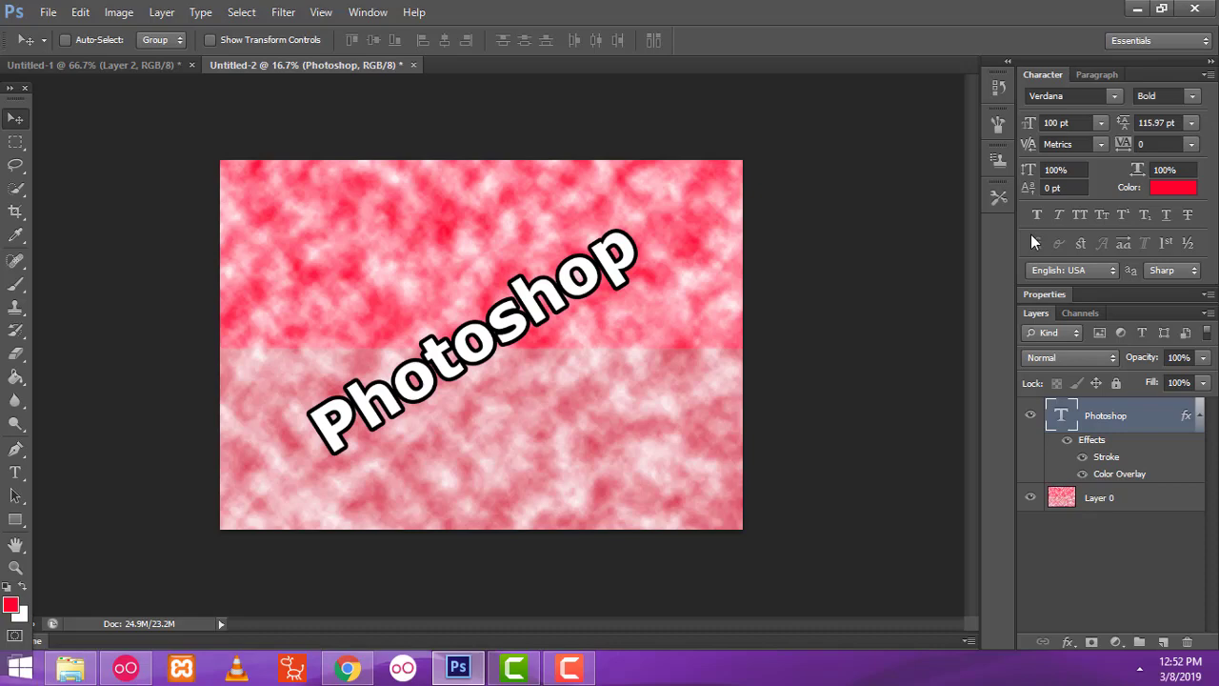
pyautogui.click(569, 666)
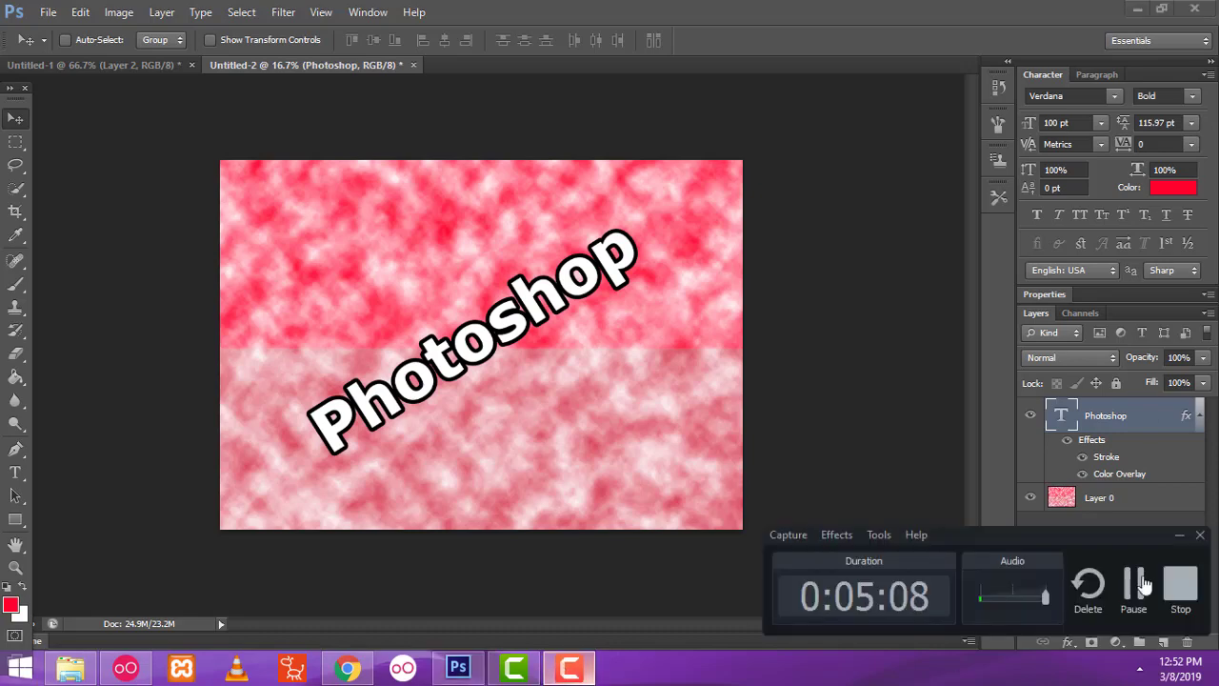